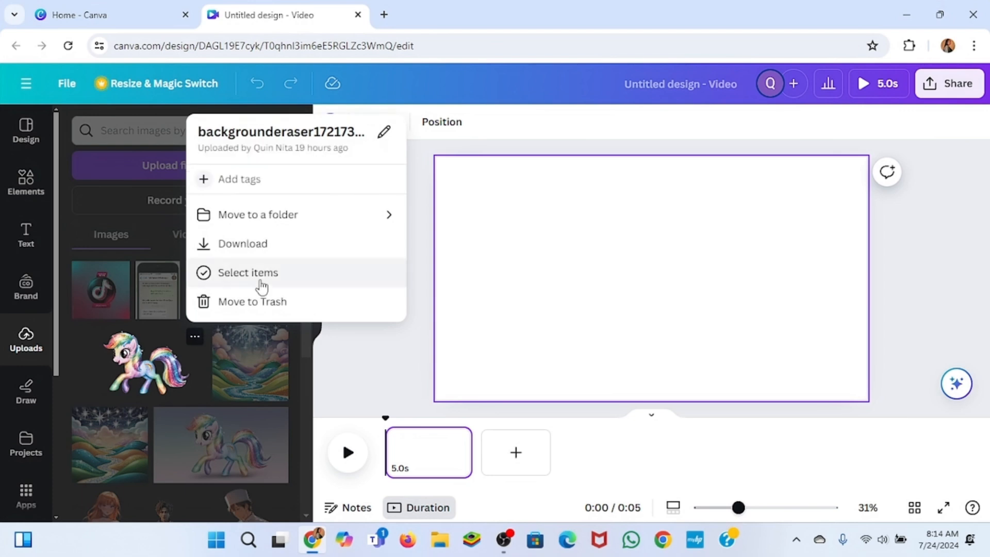
- Move the rainbow pony upload to the trash and upload the first colour anime-style young boy portrait from Downloads
click(266, 304)
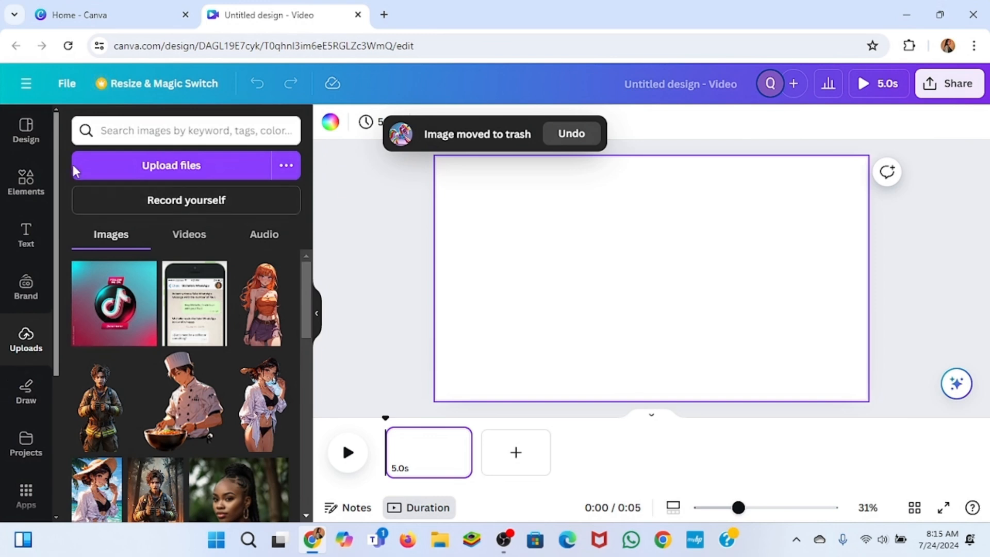
click(147, 173)
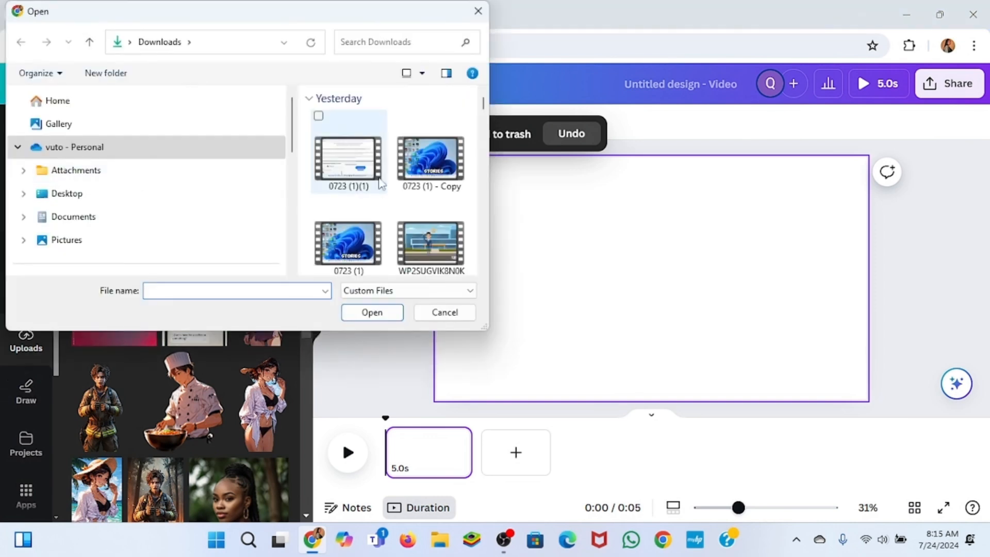
scroll(381, 190, down, 10)
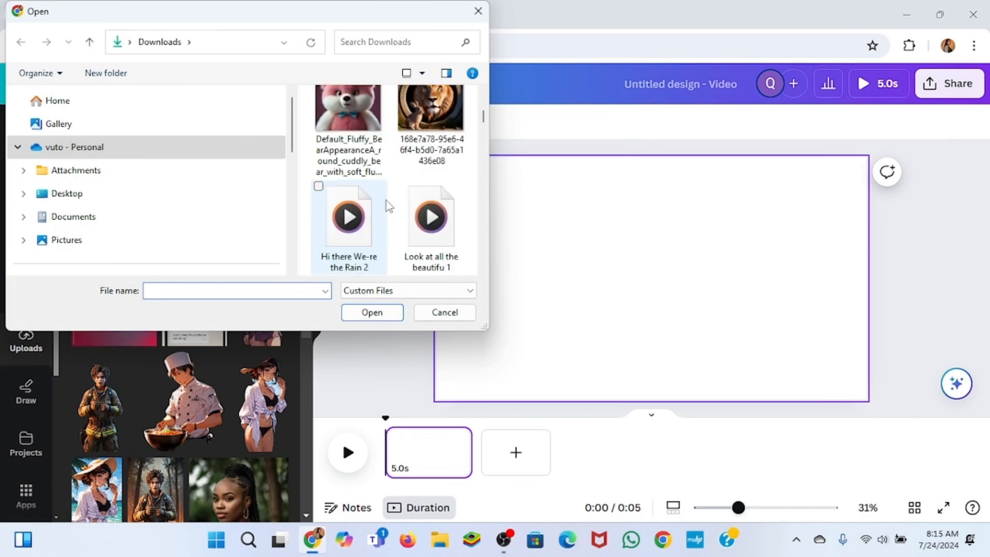
scroll(386, 201, up, 5)
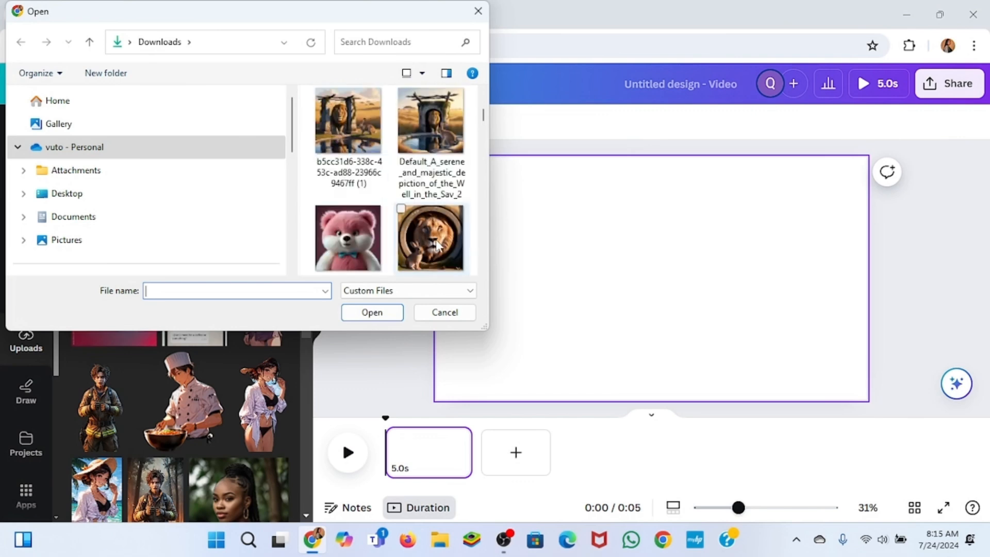
scroll(371, 212, down, 10)
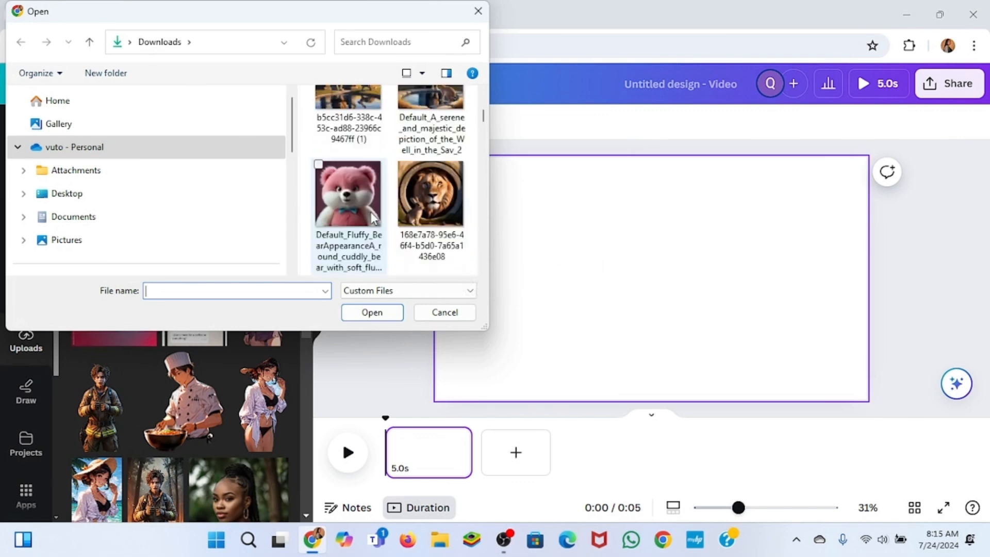
scroll(370, 212, down, 10)
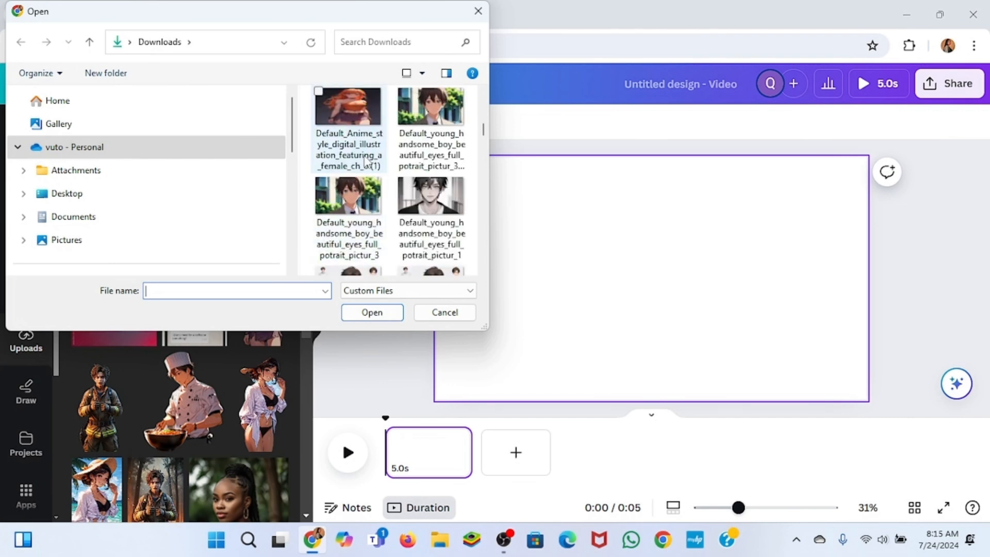
click(445, 115)
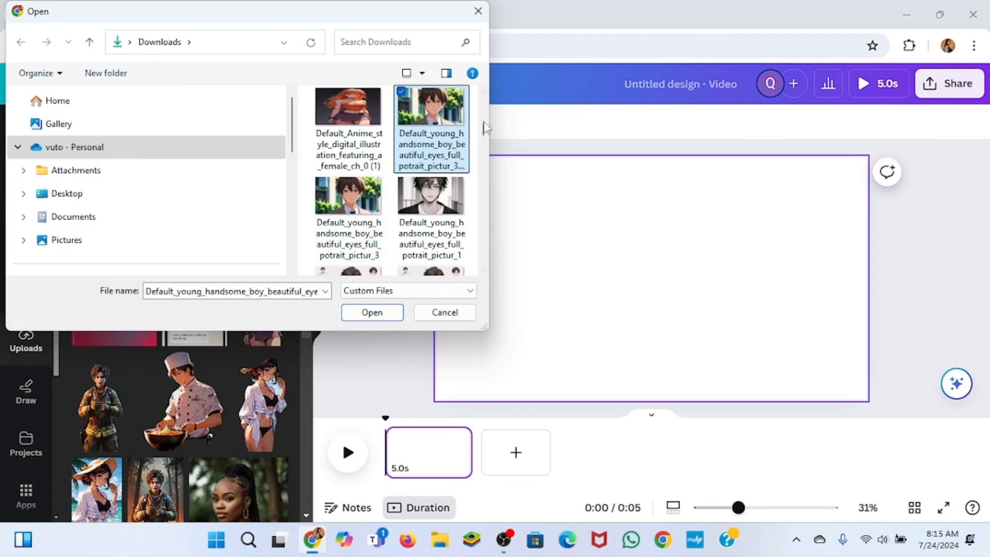
click(371, 312)
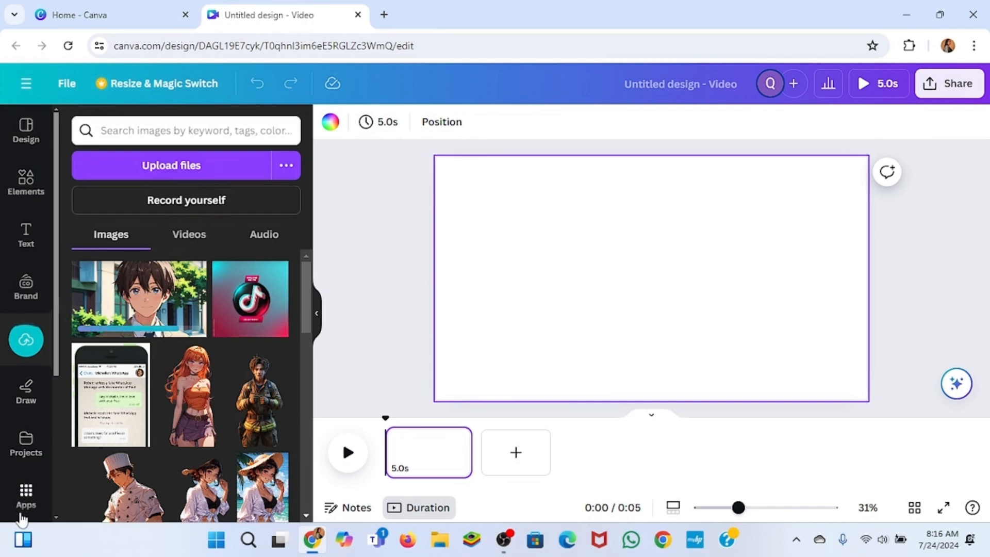
- Search the apps for "image animate", open Image Animate and look through its settings
click(27, 499)
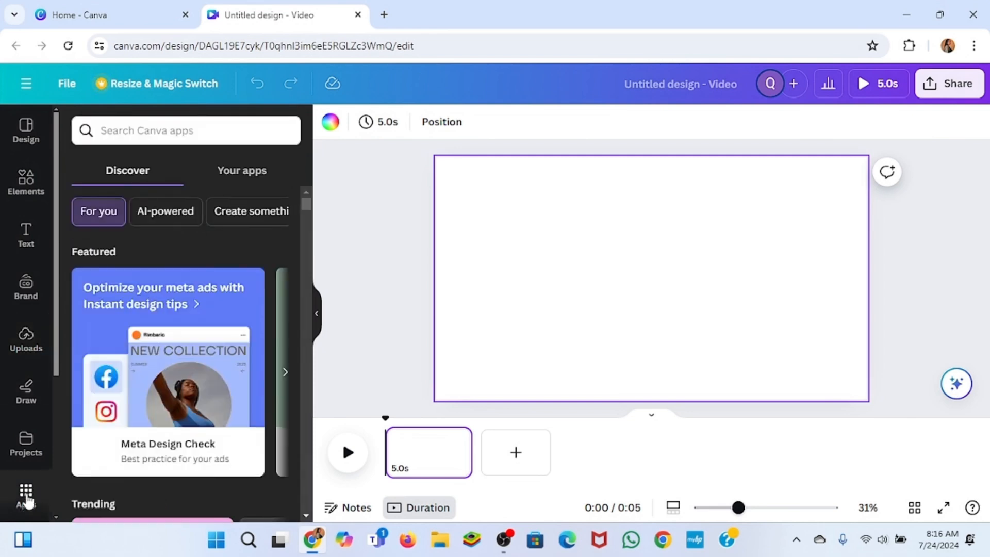
click(202, 133)
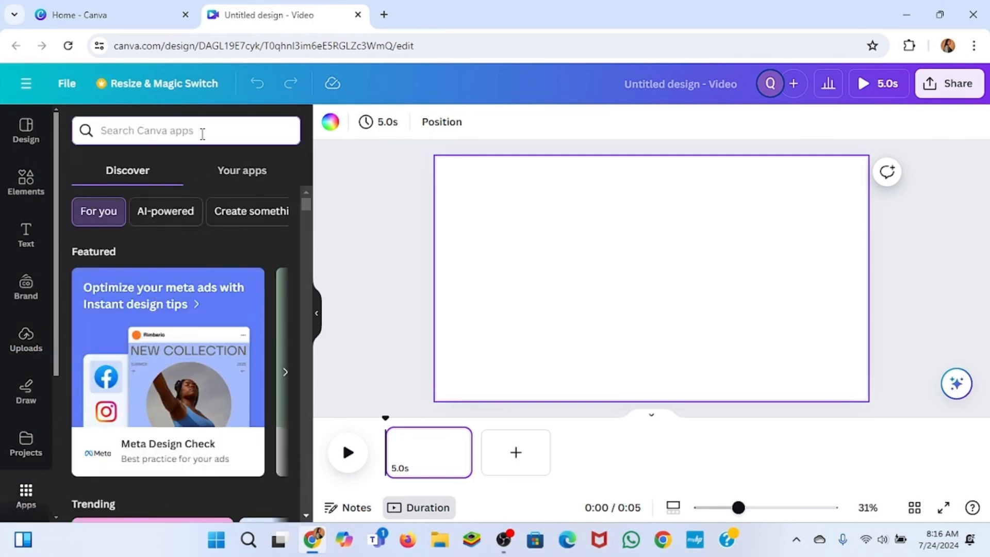
text(image)
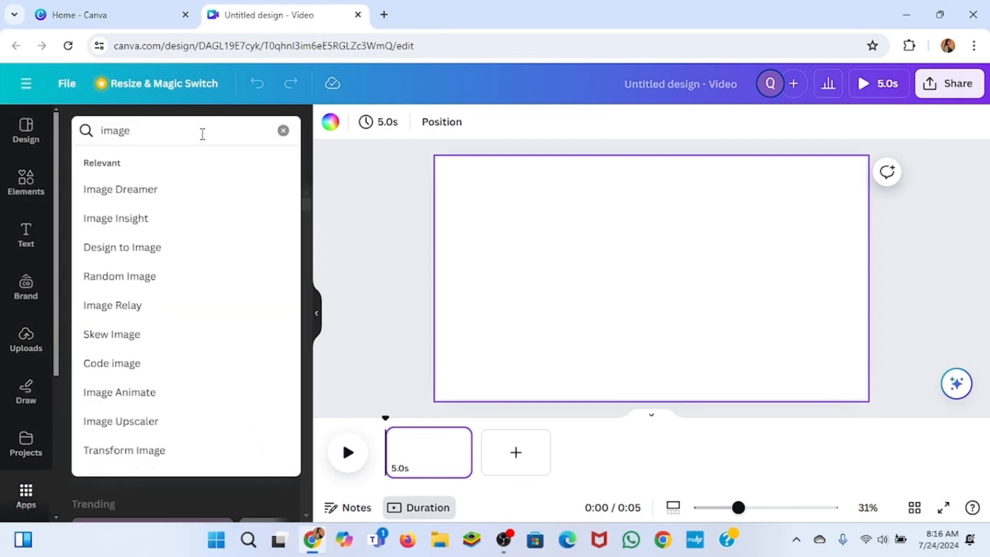
text( animate)
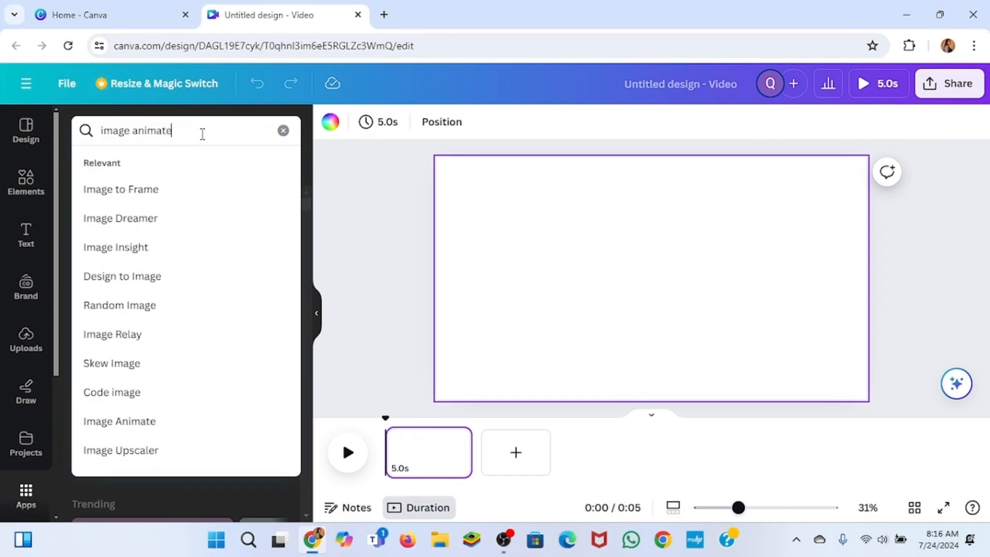
key(Return)
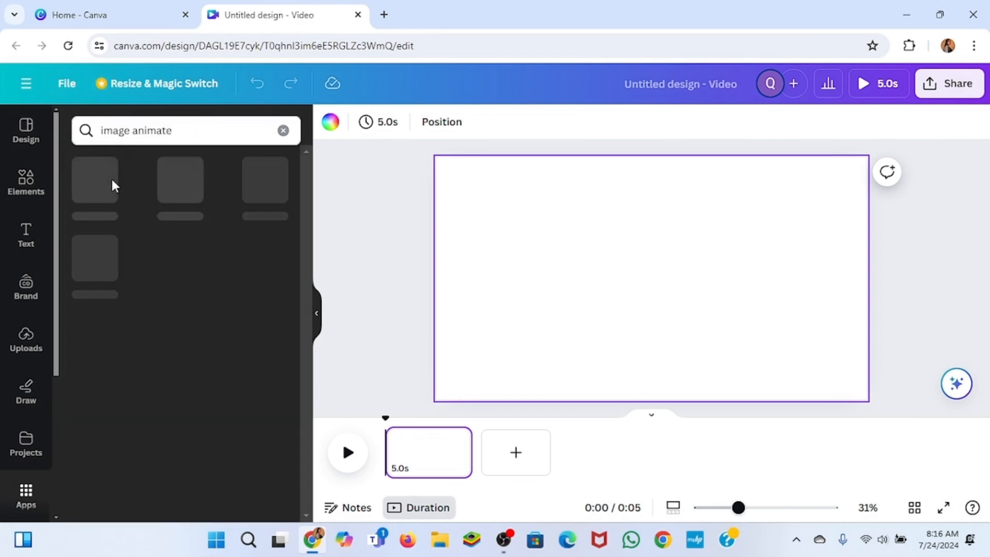
click(100, 196)
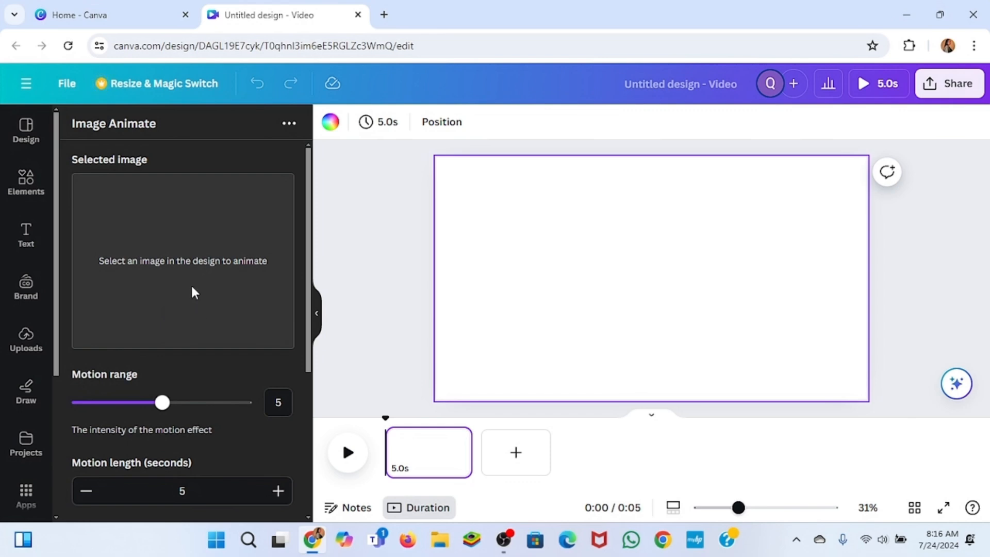
scroll(192, 292, down, 3)
scroll(192, 293, up, 3)
scroll(223, 273, down, 5)
scroll(223, 273, up, 5)
- Add the uploaded anime boy image to the page and move it slightly up and to the left
click(29, 149)
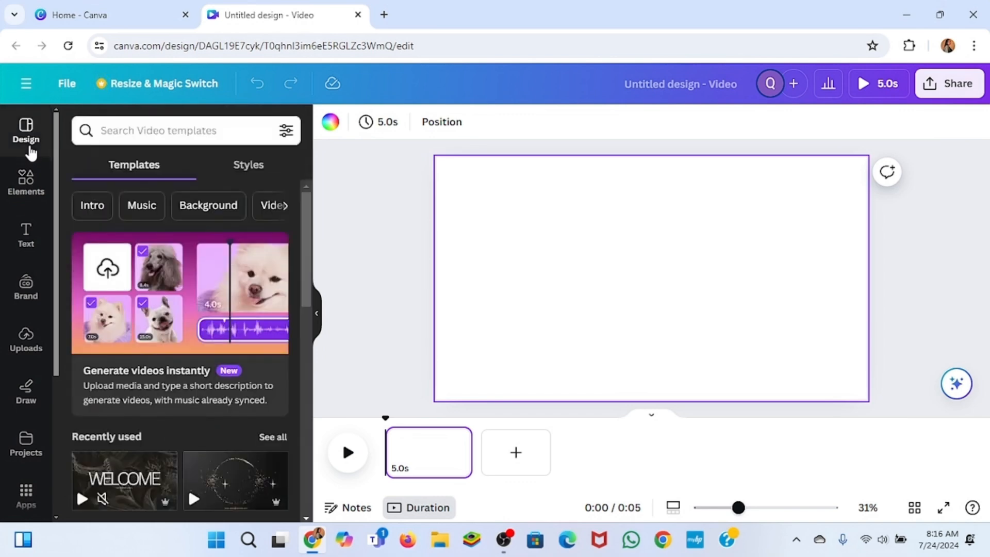
click(24, 341)
click(136, 300)
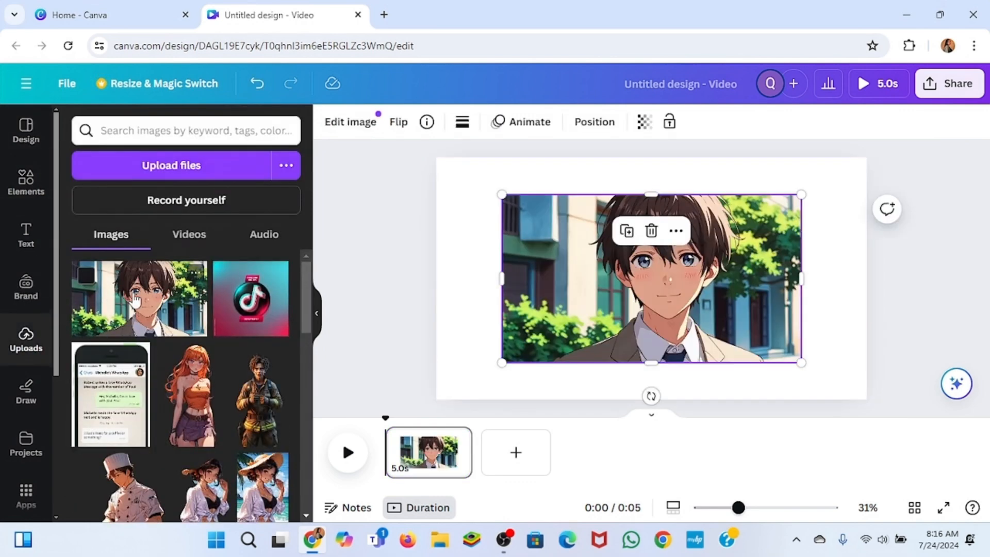
drag(564, 281, 533, 275)
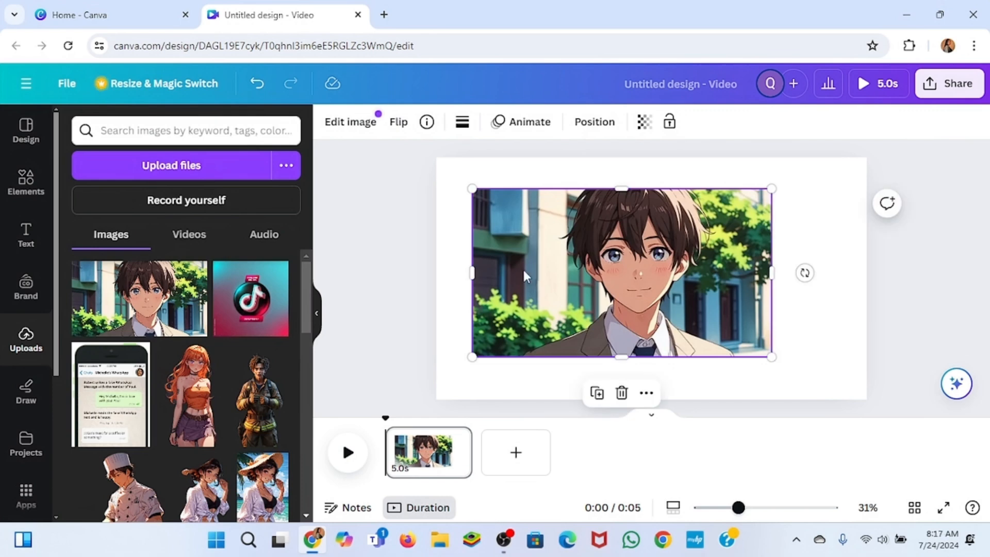
- In Image Animate, set the boy image's motion range to 10, motion length to 8 seconds and number of loops to 3
click(25, 494)
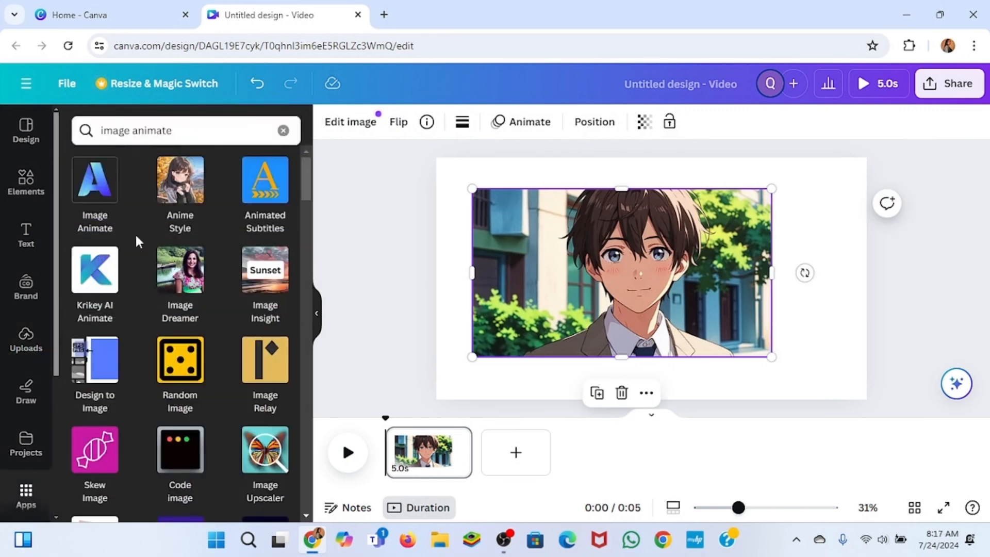
click(89, 196)
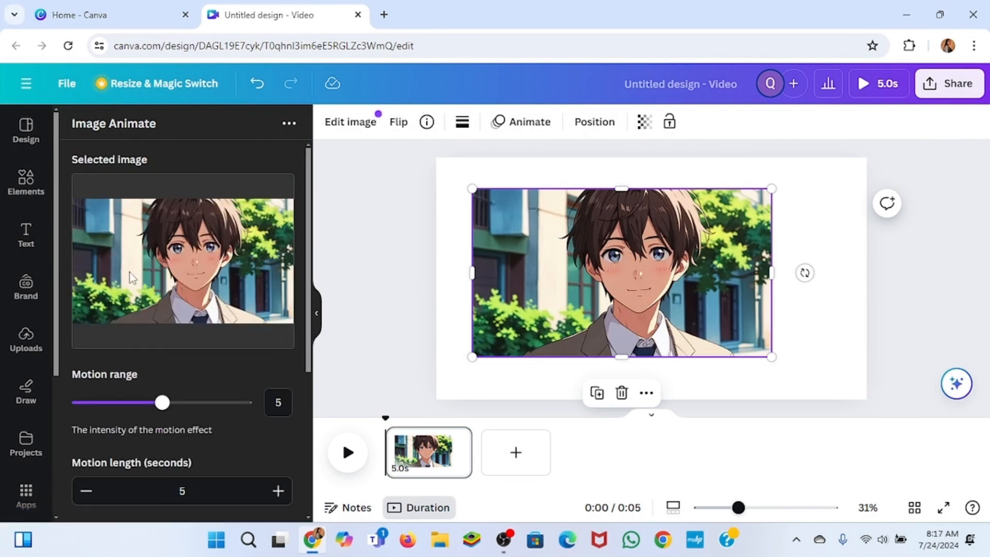
scroll(209, 392, down, 3)
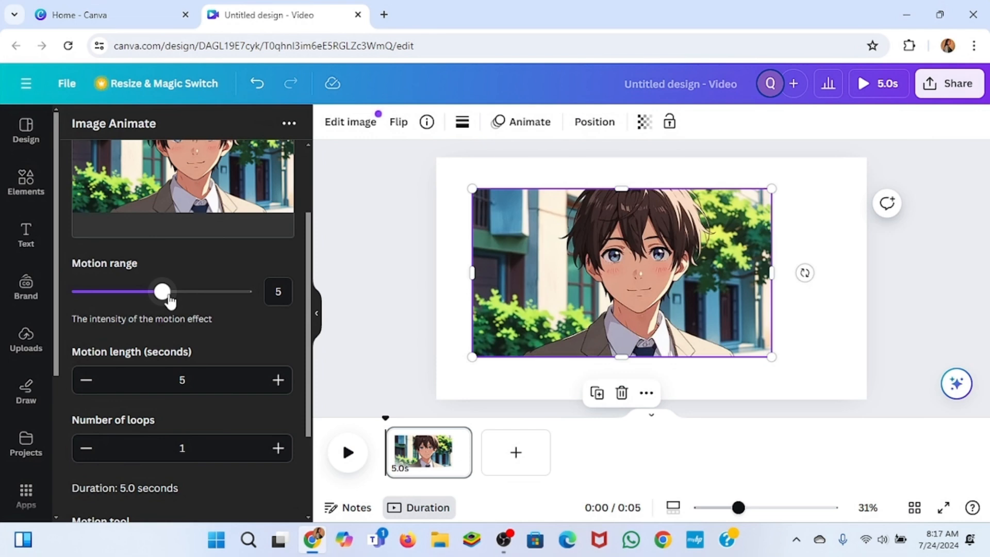
drag(168, 297, 242, 304)
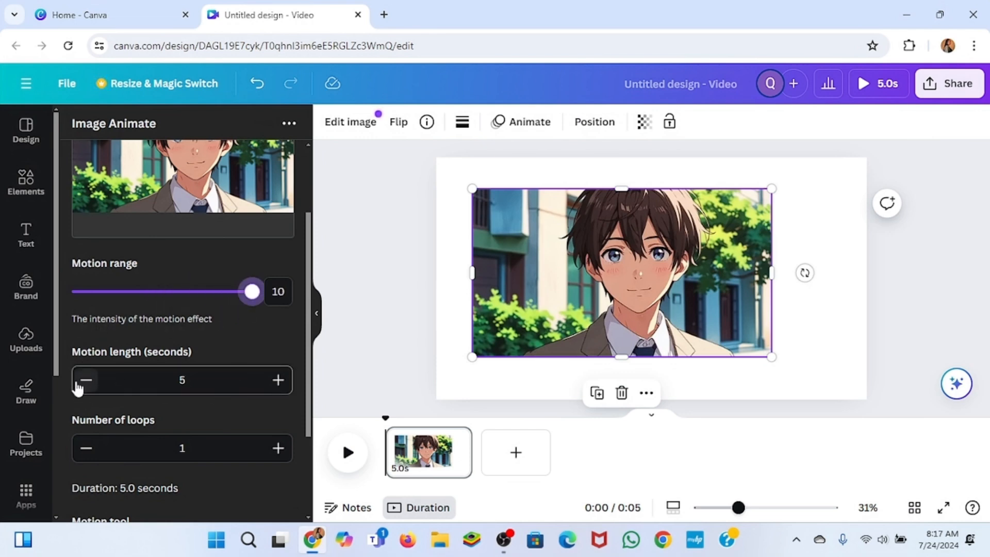
click(278, 380)
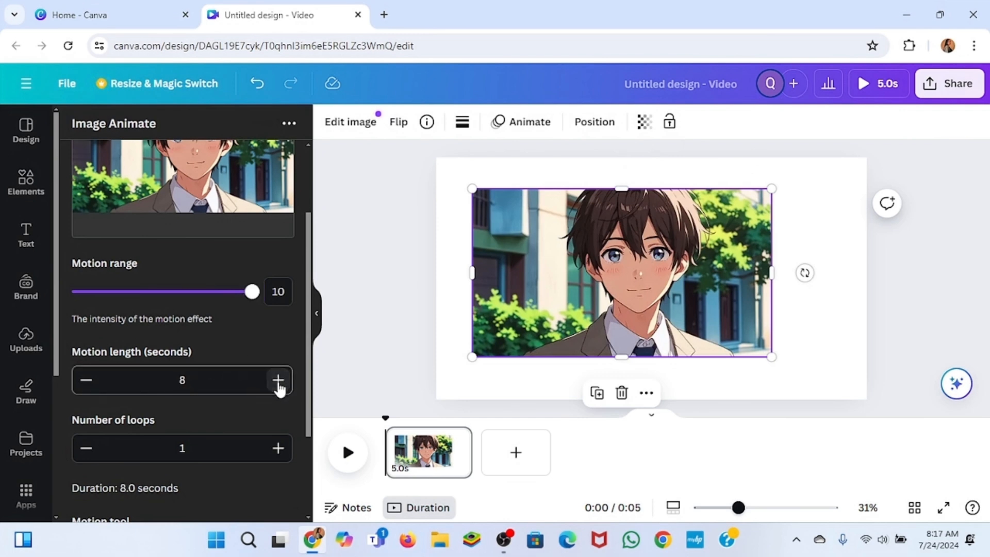
scroll(180, 450, down, 2)
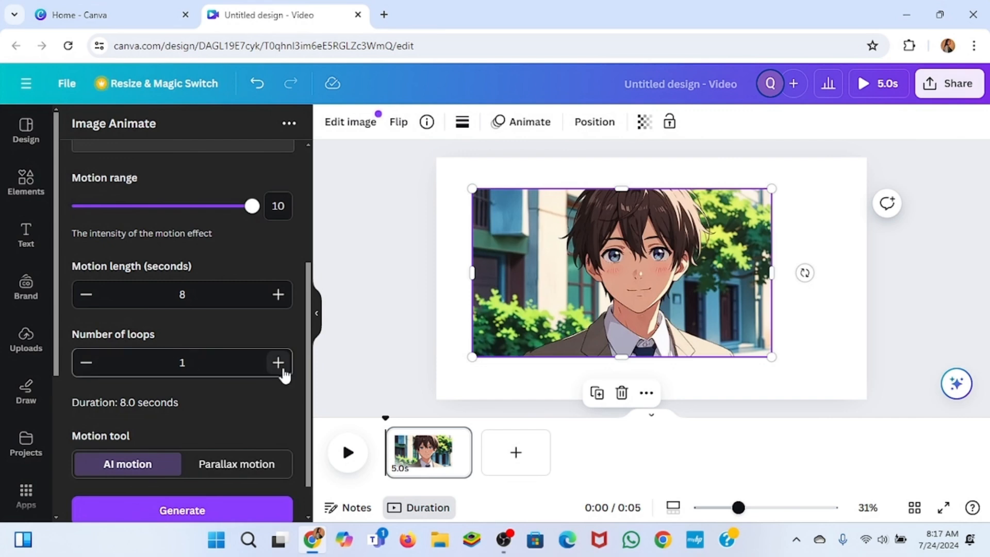
scroll(162, 475, down, 1)
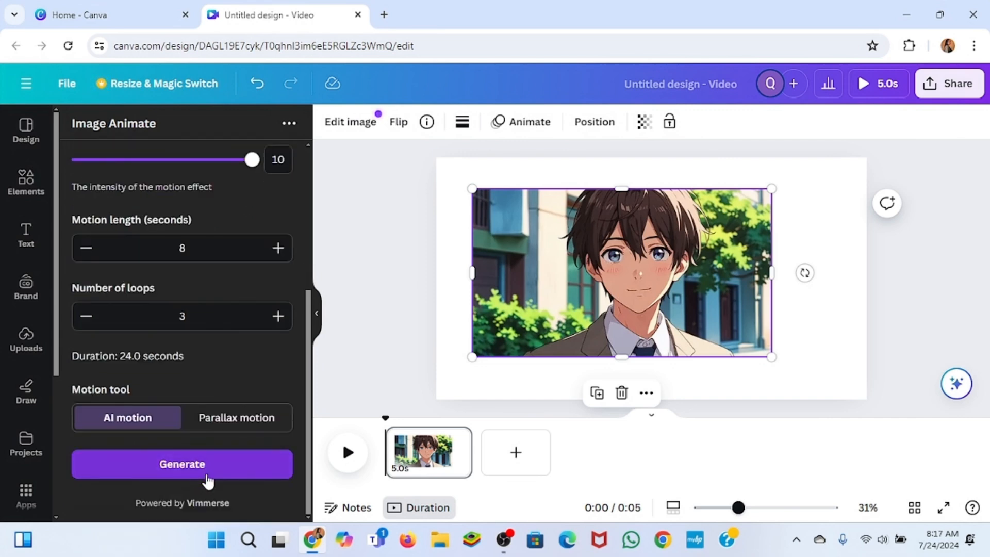
- Align the boy image with the page's upper-left corner and enlarge it to fill the whole page
drag(471, 356, 436, 376)
drag(570, 329, 527, 311)
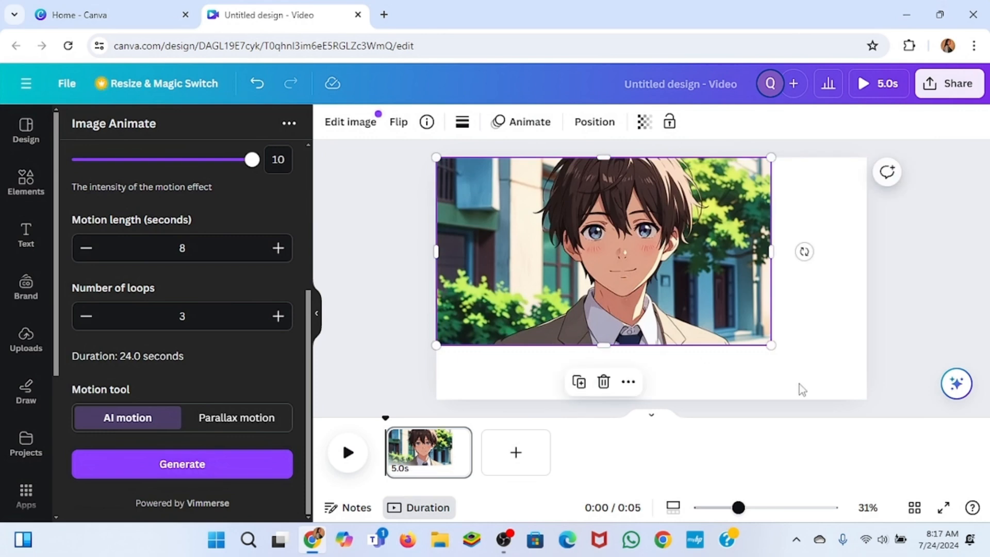
drag(770, 344, 888, 360)
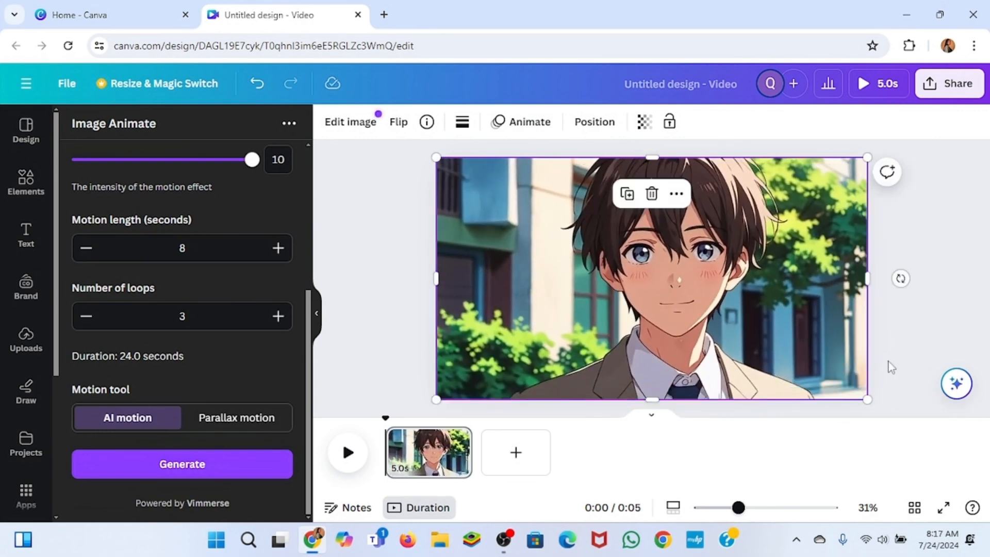
- Generate the boy image's animation with the AI motion tool and add the resulting video to the design
click(185, 466)
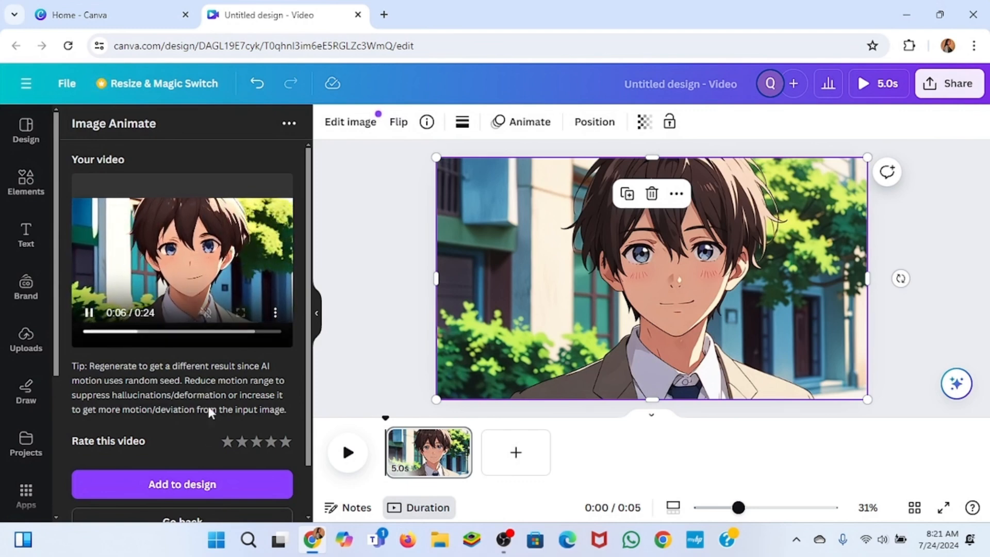
click(212, 486)
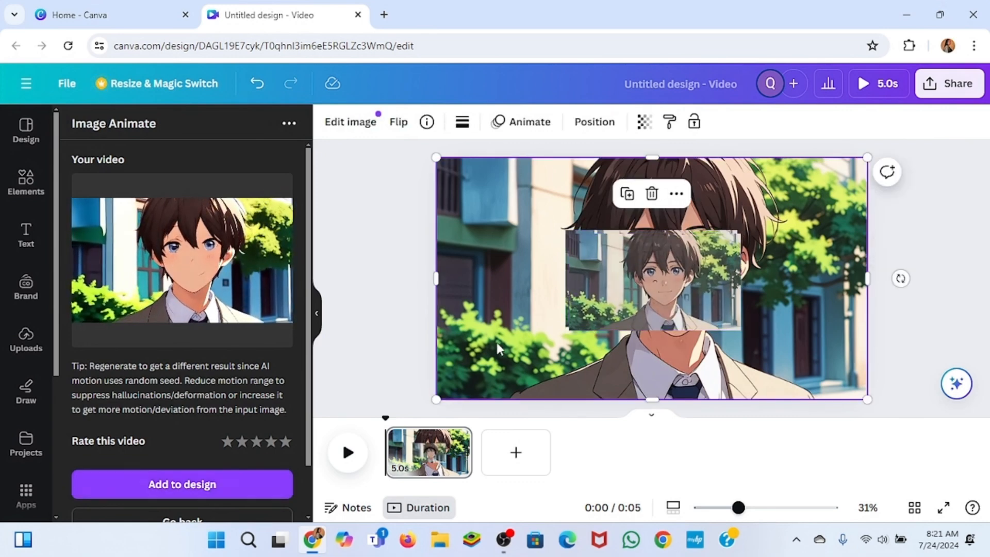
- Delete the original still image and the duplicate video, keeping one animated video in the page's upper-left corner
click(652, 198)
drag(629, 283, 495, 207)
click(652, 242)
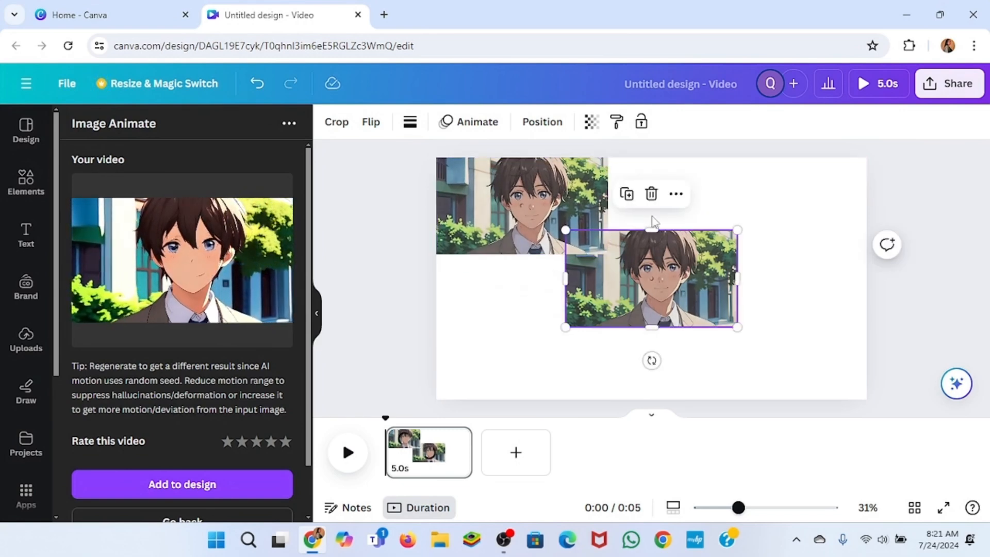
click(651, 193)
- Enlarge the animated video to fill the page and play it in the timeline
click(602, 248)
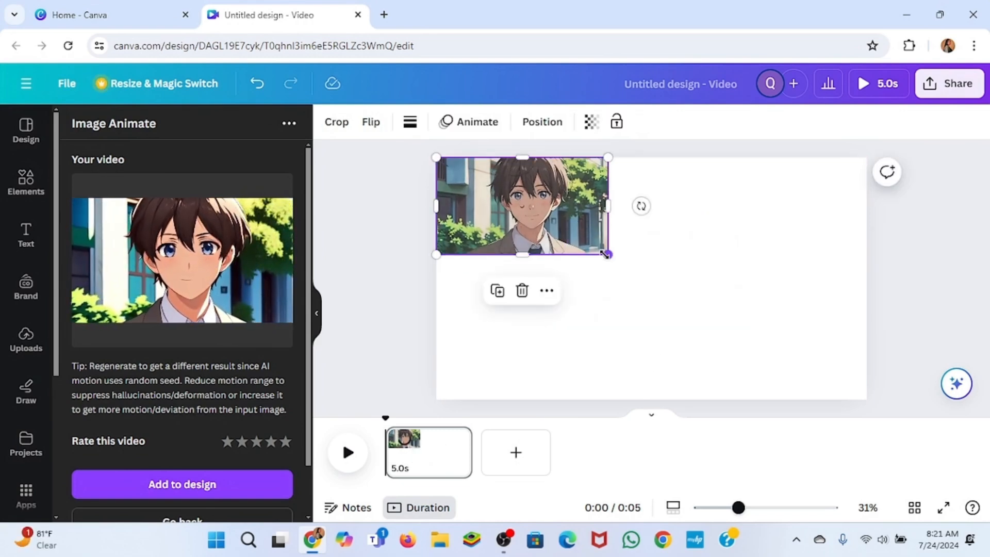
drag(605, 254, 808, 347)
drag(837, 384, 860, 394)
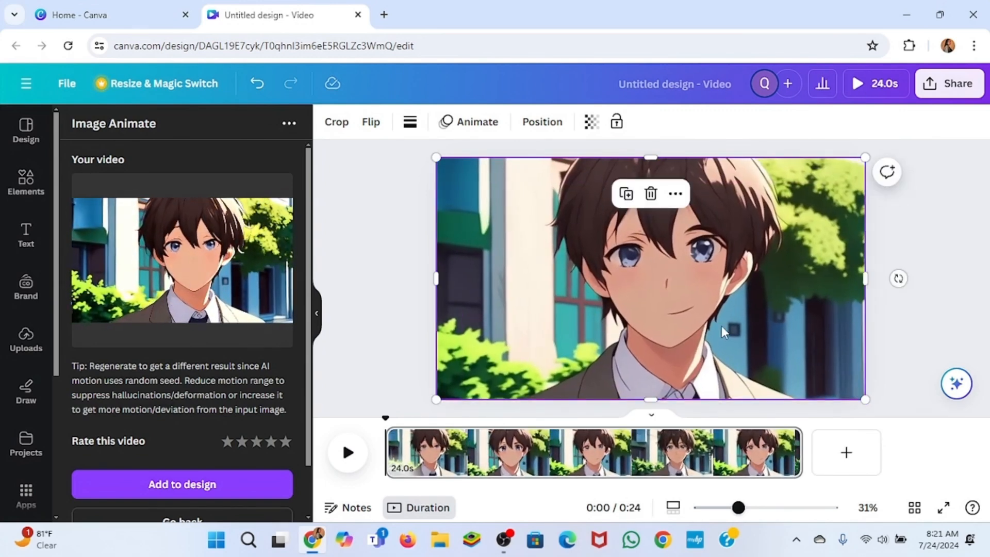
click(347, 452)
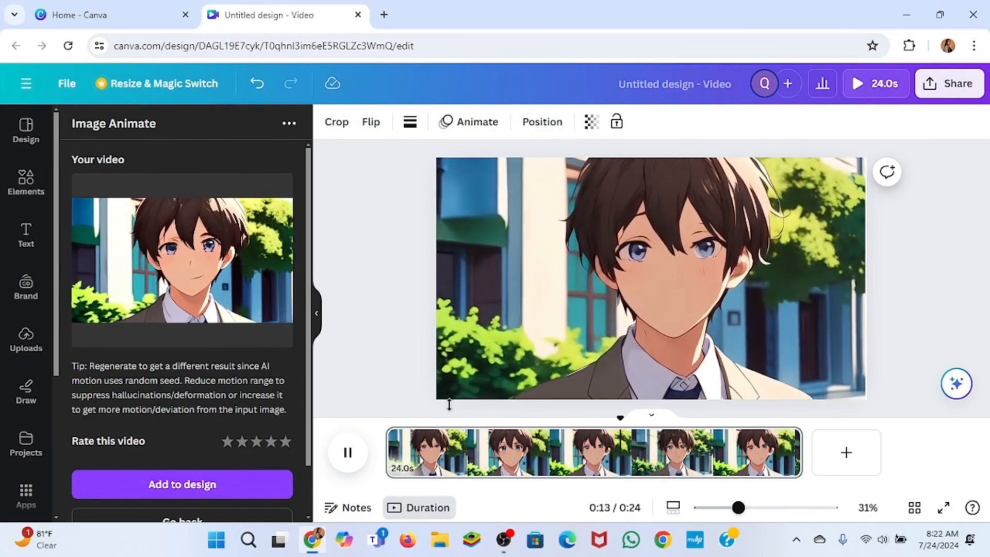
- Add a new page, place the uploaded queen image on it, and delete the stray full-body character image
click(851, 459)
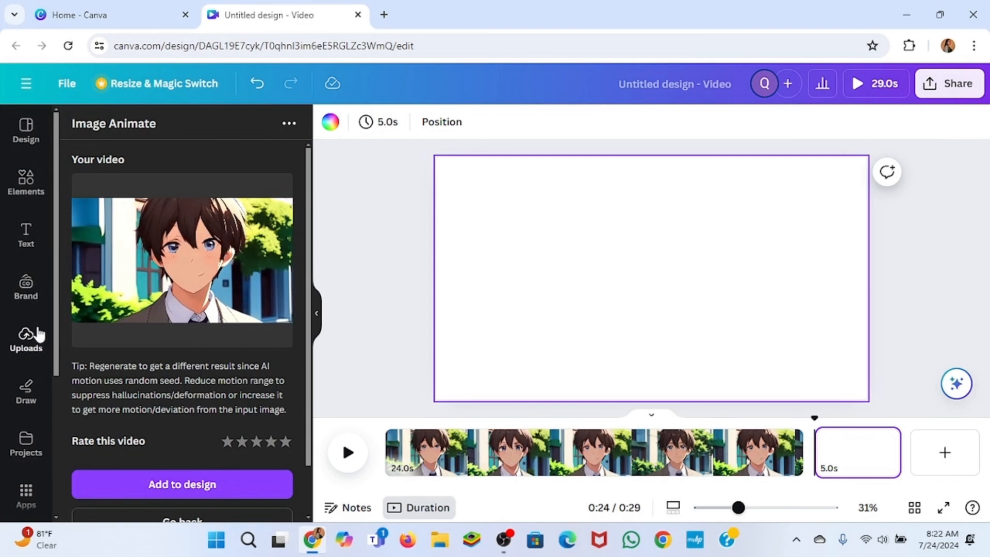
click(34, 337)
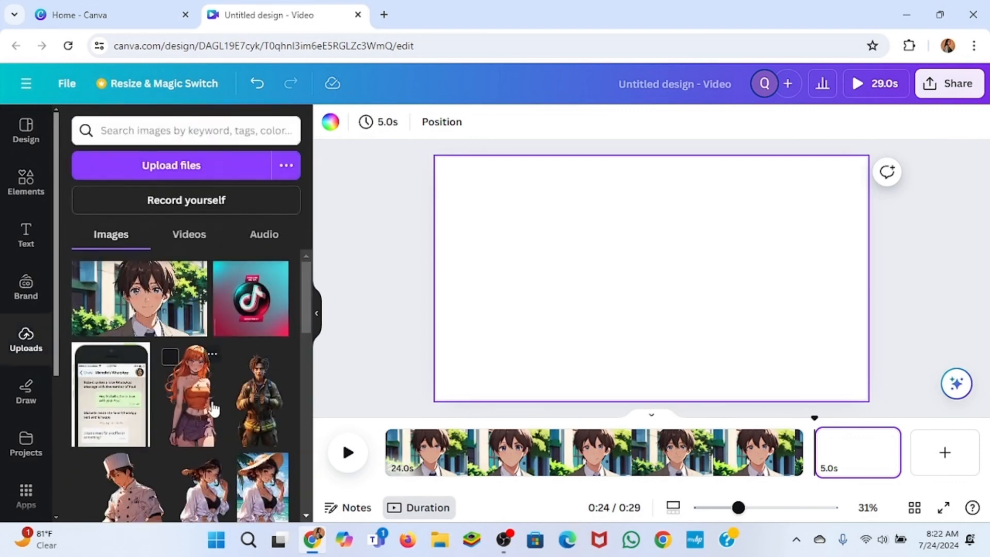
scroll(213, 409, down, 5)
click(114, 324)
drag(625, 303, 545, 305)
click(663, 295)
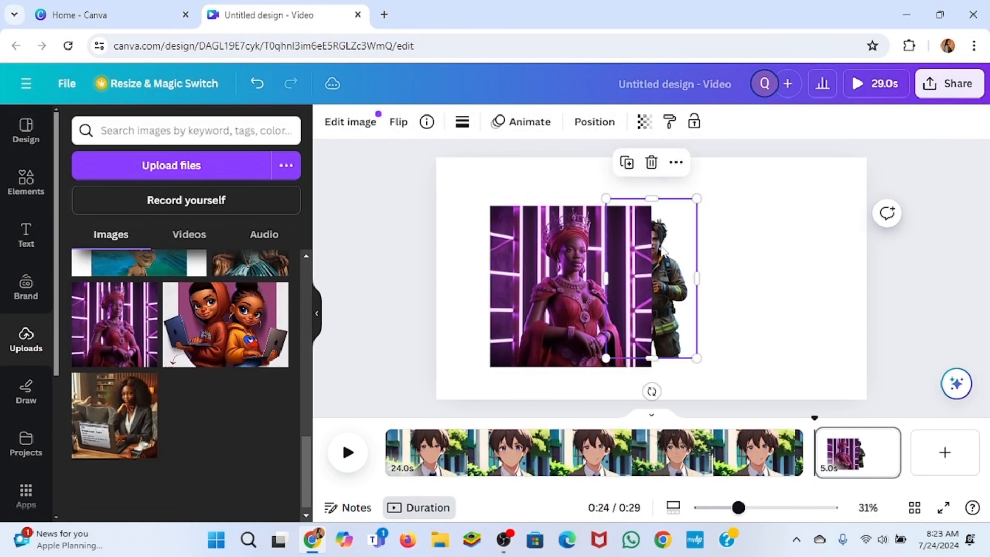
click(651, 163)
- Align the queen image with the page's upper-left corner and enlarge it to the full page height
click(570, 265)
drag(571, 265, 517, 217)
drag(598, 319, 707, 376)
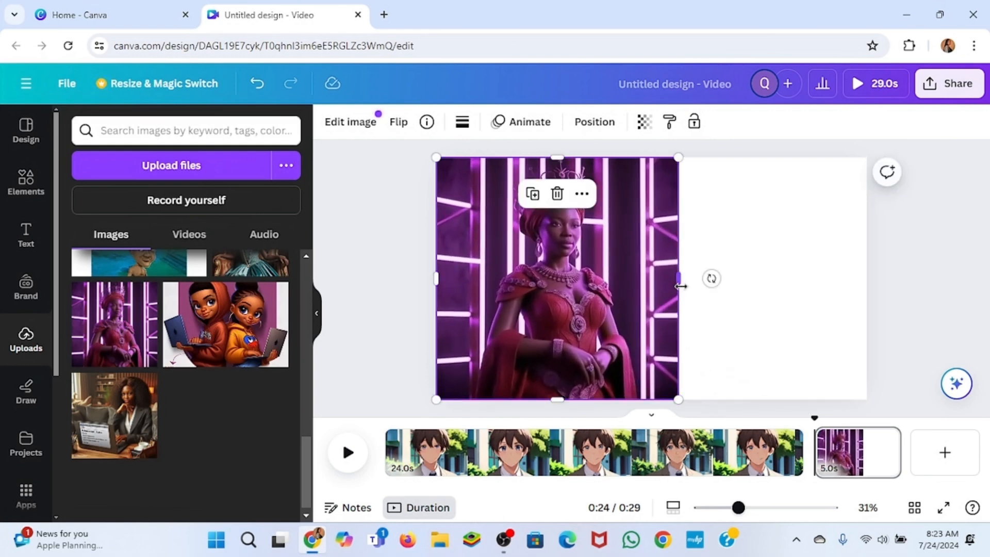
drag(681, 286, 871, 297)
drag(763, 300, 765, 323)
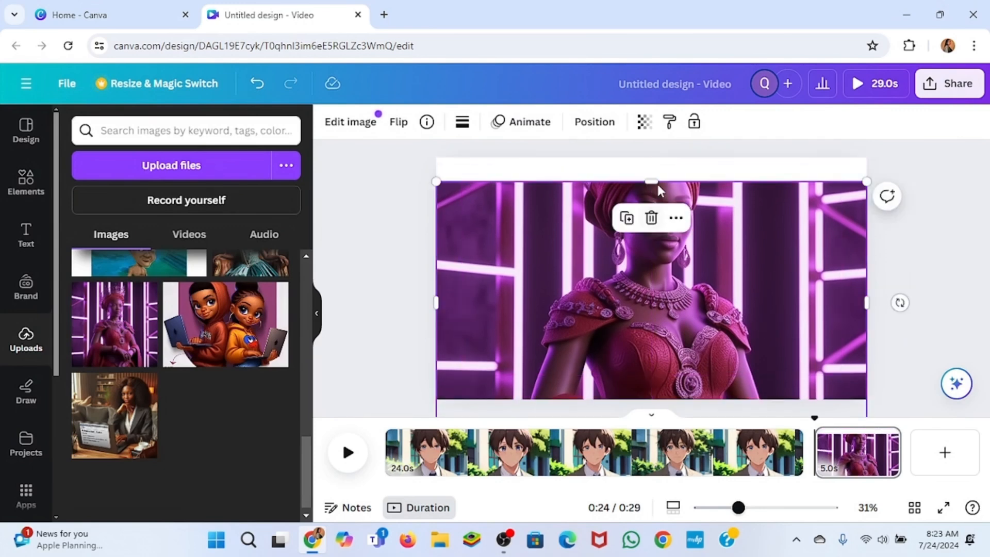
drag(657, 182, 656, 160)
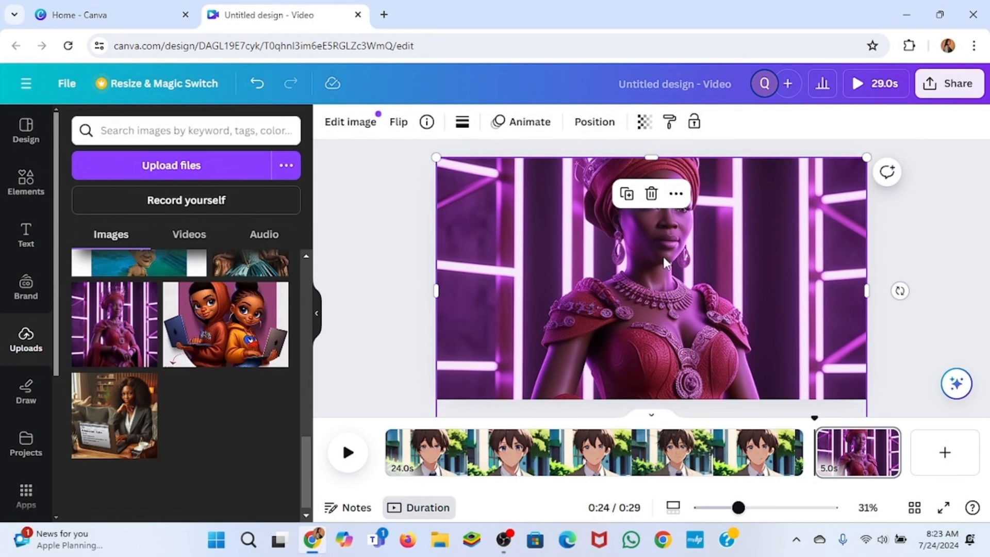
drag(667, 263, 663, 279)
drag(647, 180, 647, 161)
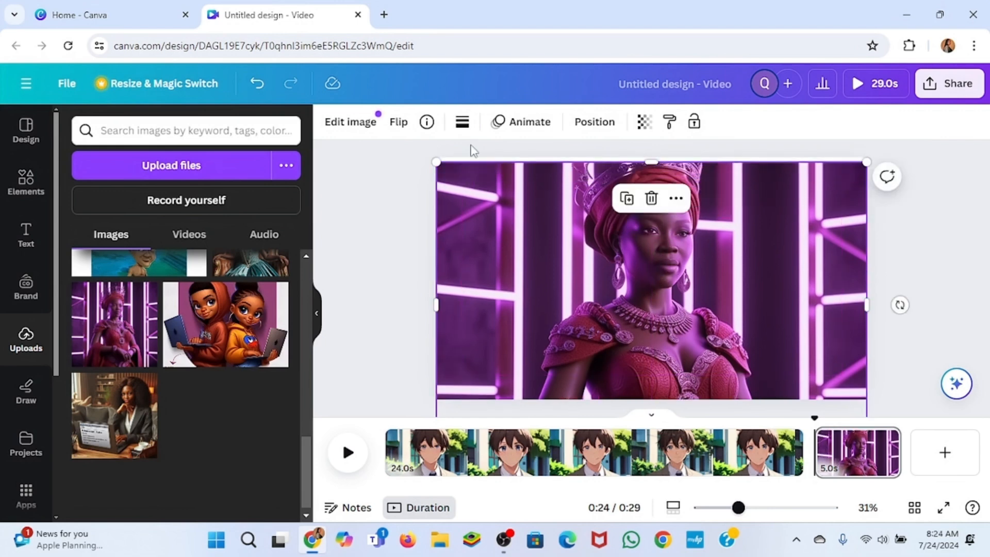
click(265, 87)
click(266, 87)
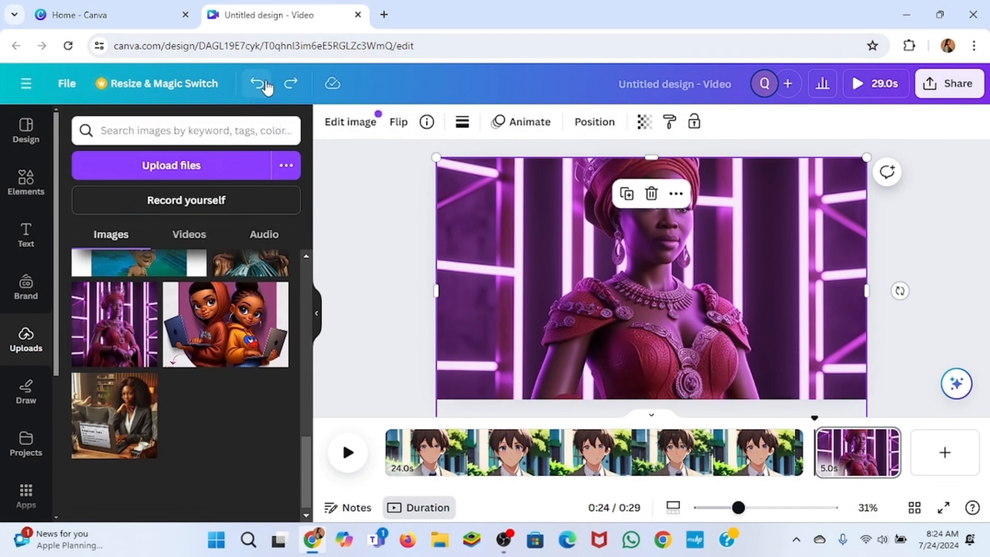
click(266, 87)
click(266, 87)
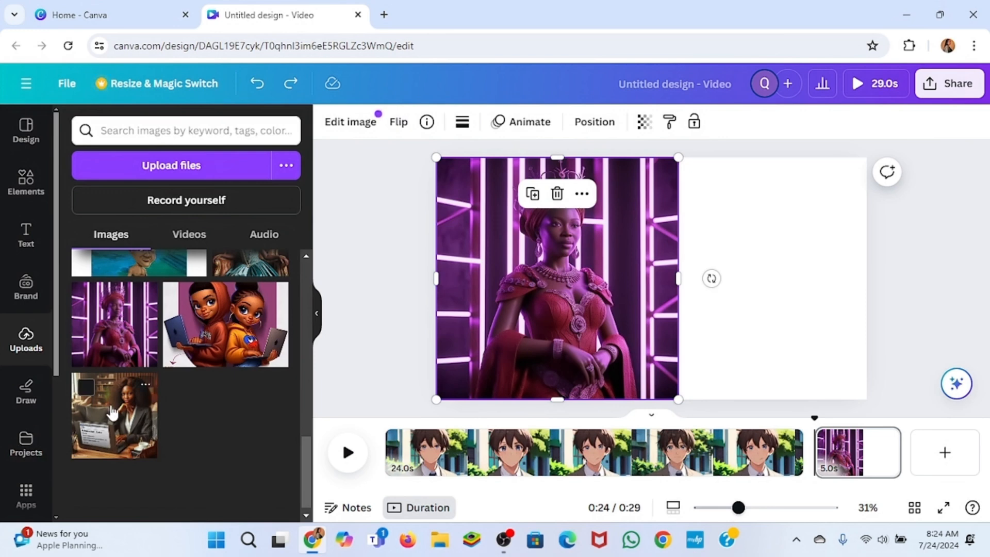
- Open Image Animate's settings for the queen image and set 2 loops with a motion length of 6 seconds
click(26, 492)
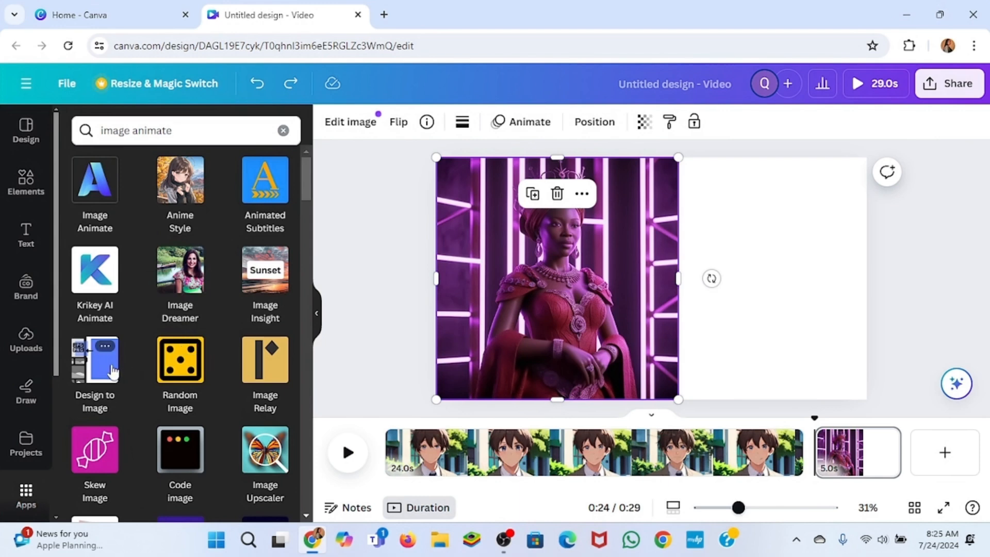
click(101, 201)
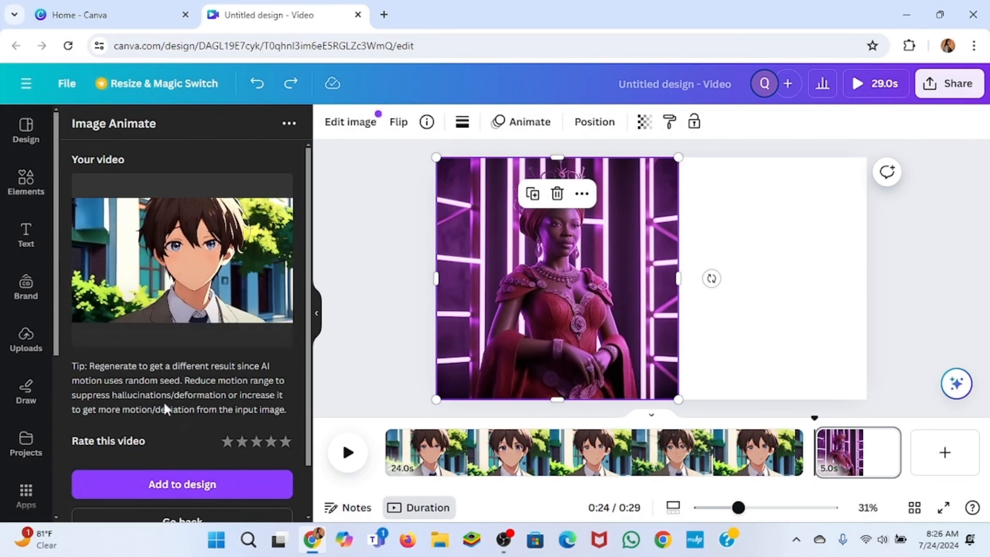
scroll(176, 423, down, 1)
click(195, 464)
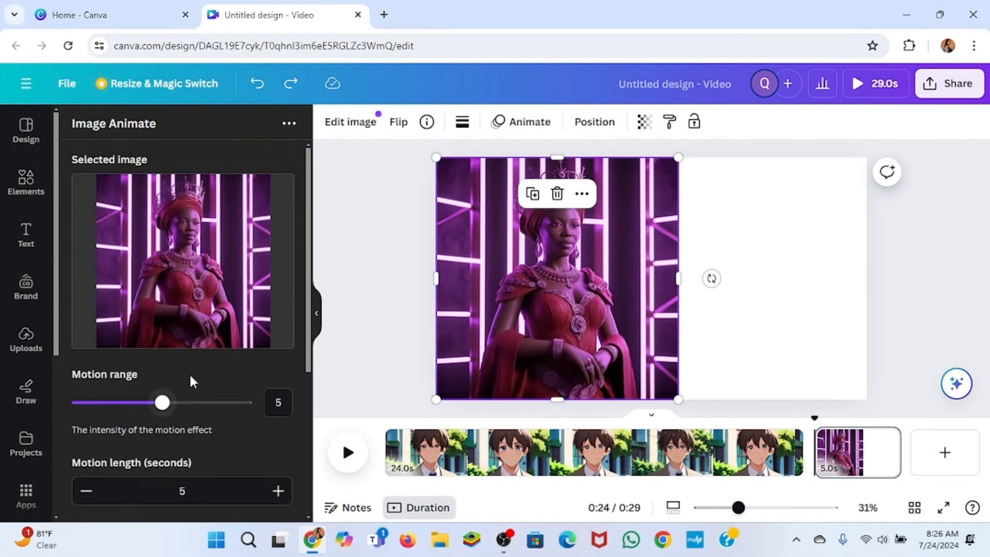
scroll(165, 468, down, 2)
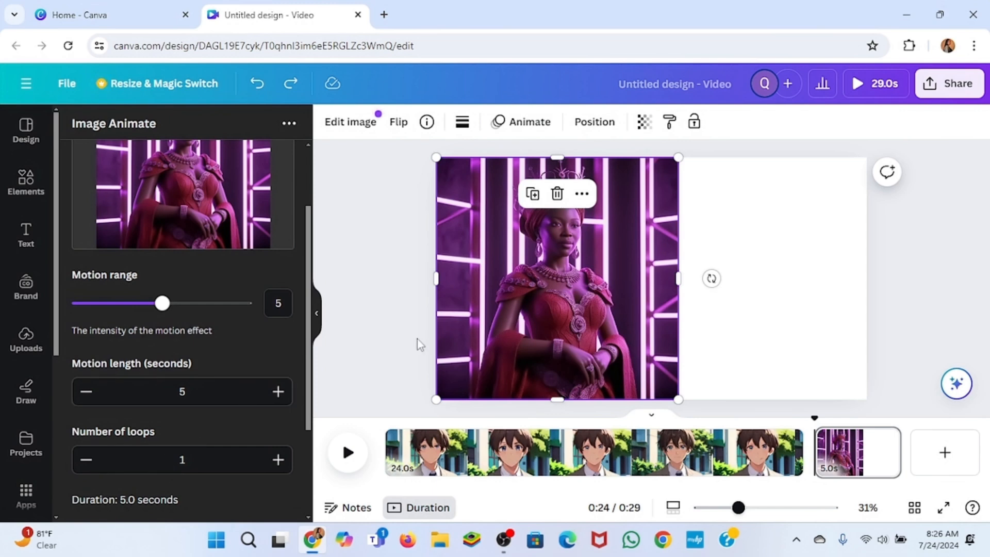
click(279, 461)
click(281, 397)
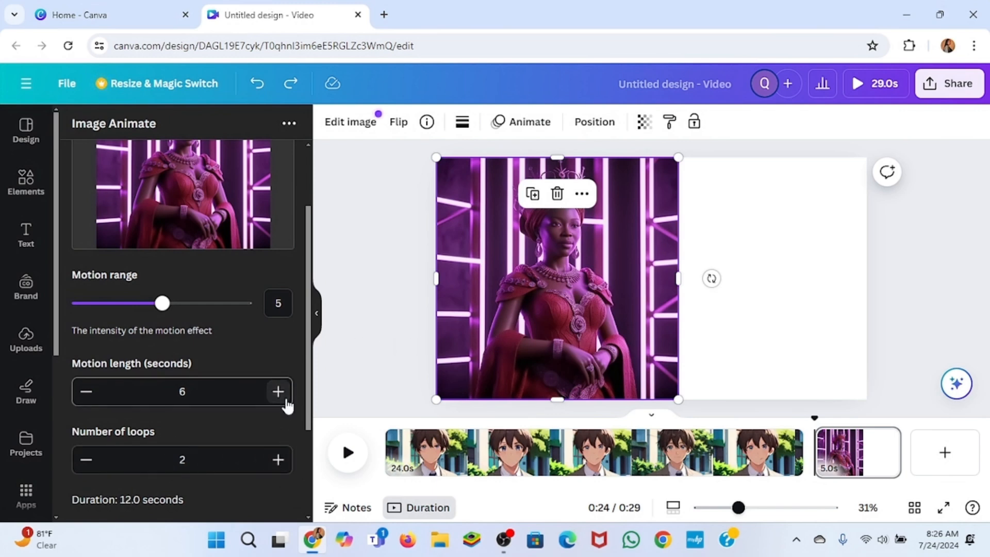
- Generate the queen's animation using Parallax motion with the Horizontal camera path and add the resulting video to the design
scroll(287, 406, down, 3)
click(256, 421)
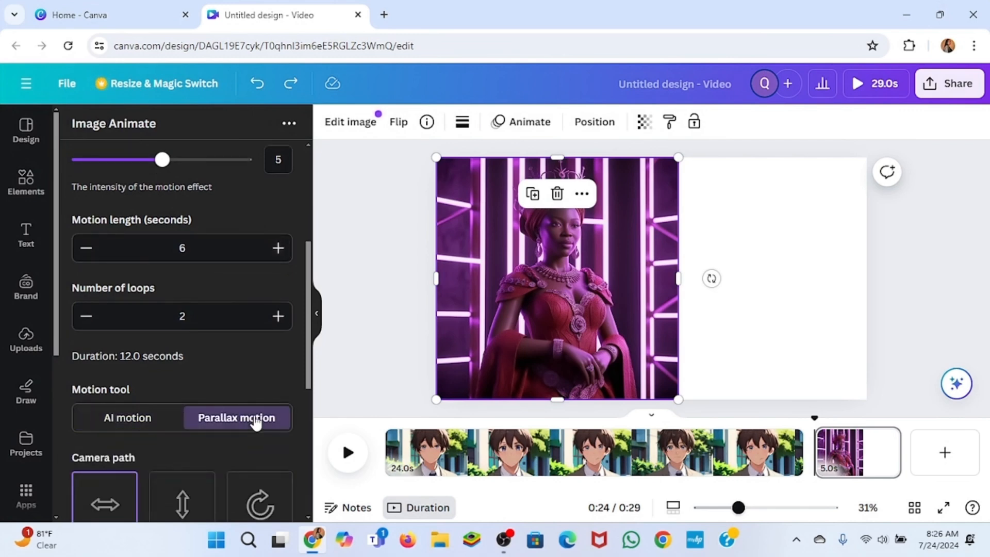
scroll(256, 423, down, 1)
scroll(256, 422, down, 2)
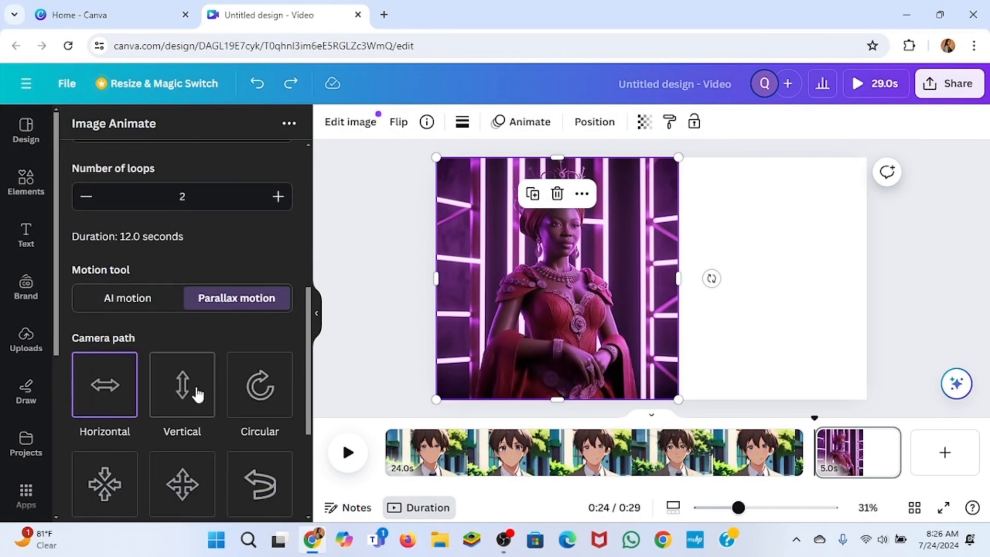
scroll(200, 418, down, 4)
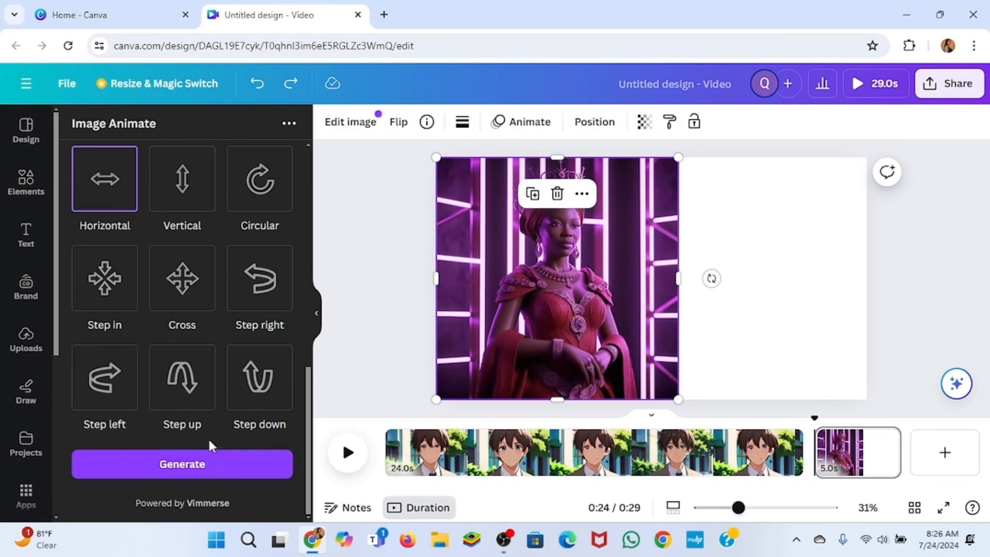
click(214, 469)
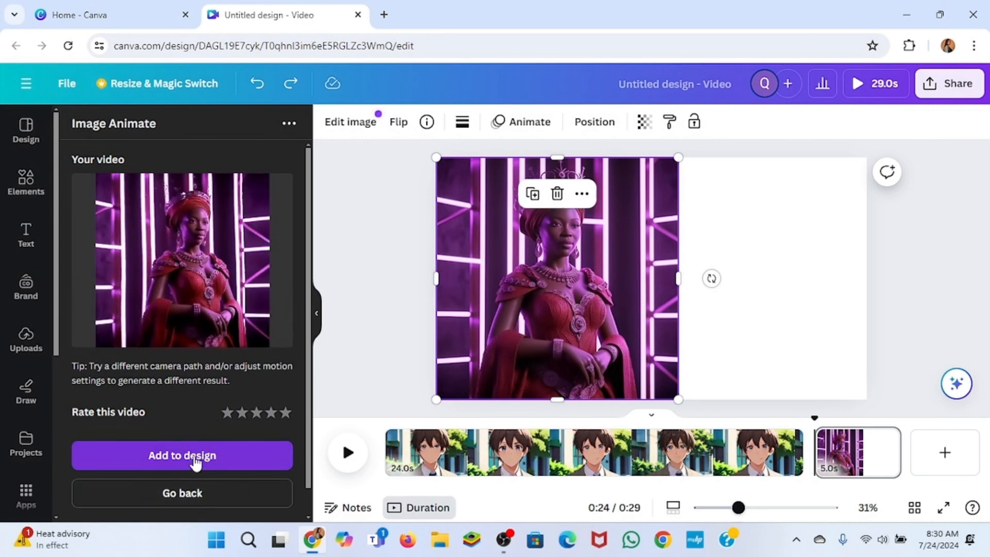
click(216, 459)
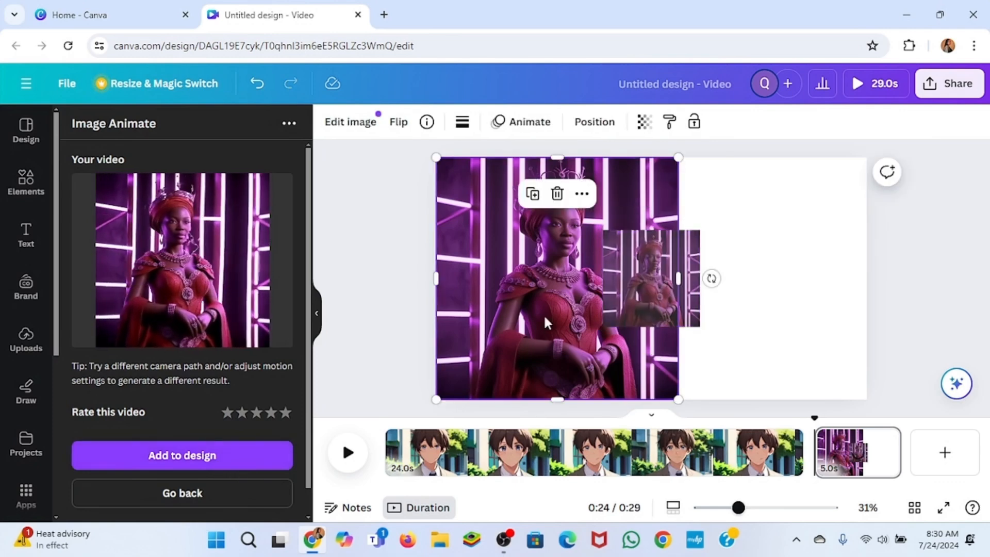
- Delete the still queen image and move the animated queen video into the page's upper-left corner
click(557, 194)
click(650, 276)
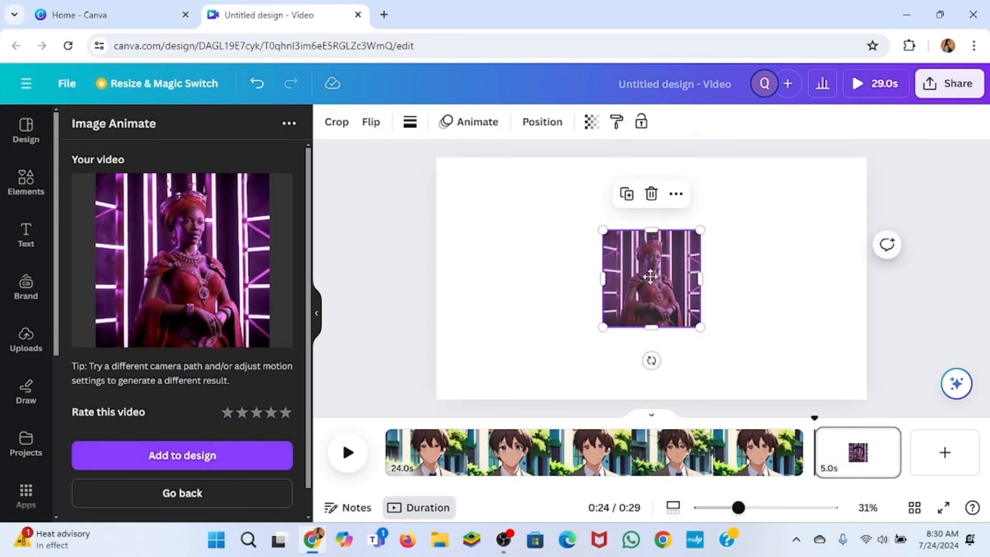
drag(650, 277, 484, 204)
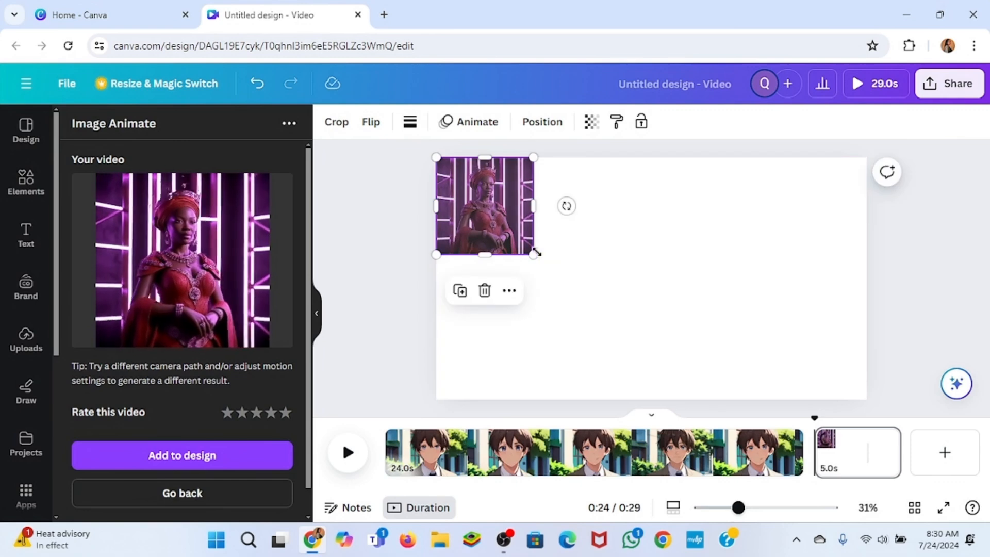
- Enlarge the queen video and widen it to span the full page width
drag(536, 252, 775, 300)
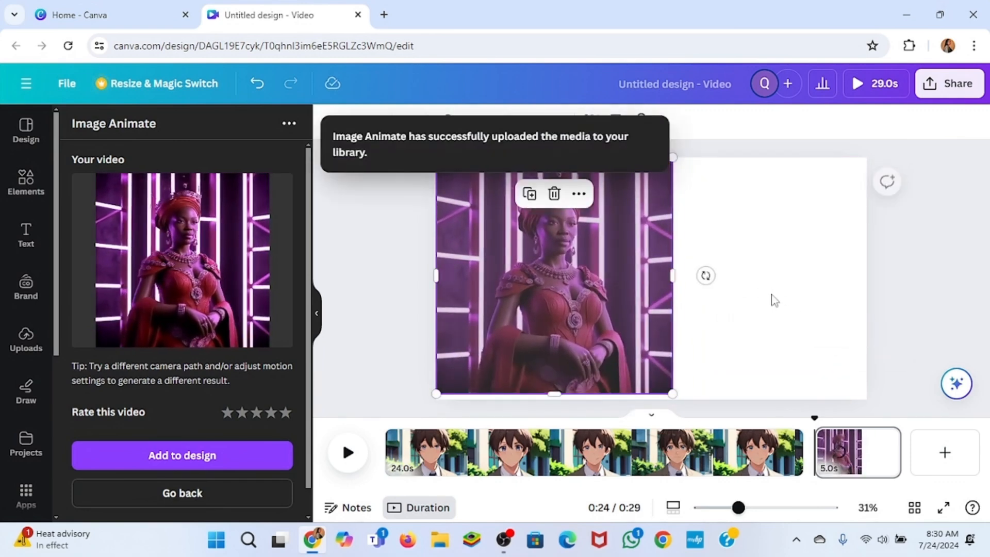
drag(674, 276, 759, 276)
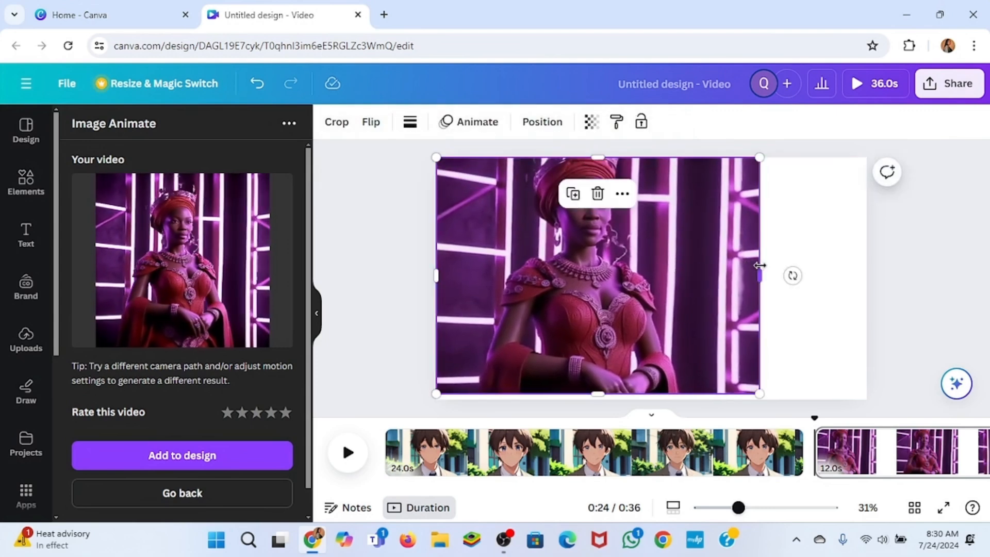
drag(765, 265, 779, 263)
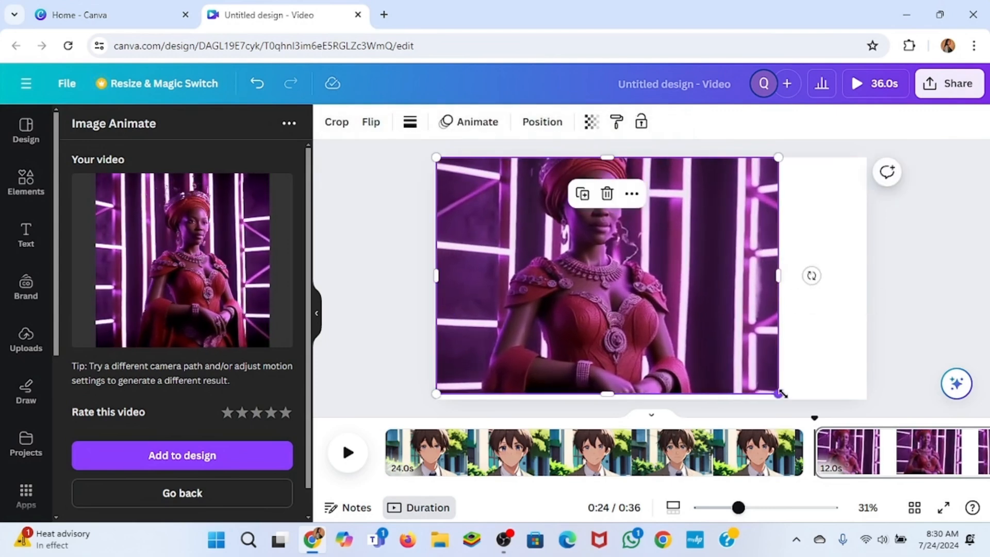
drag(781, 394, 811, 413)
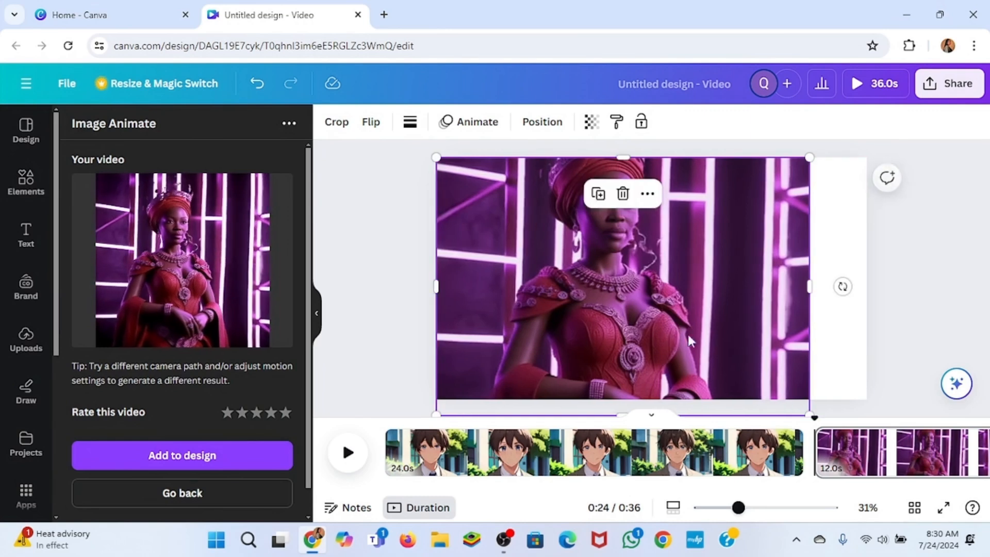
drag(808, 283, 867, 284)
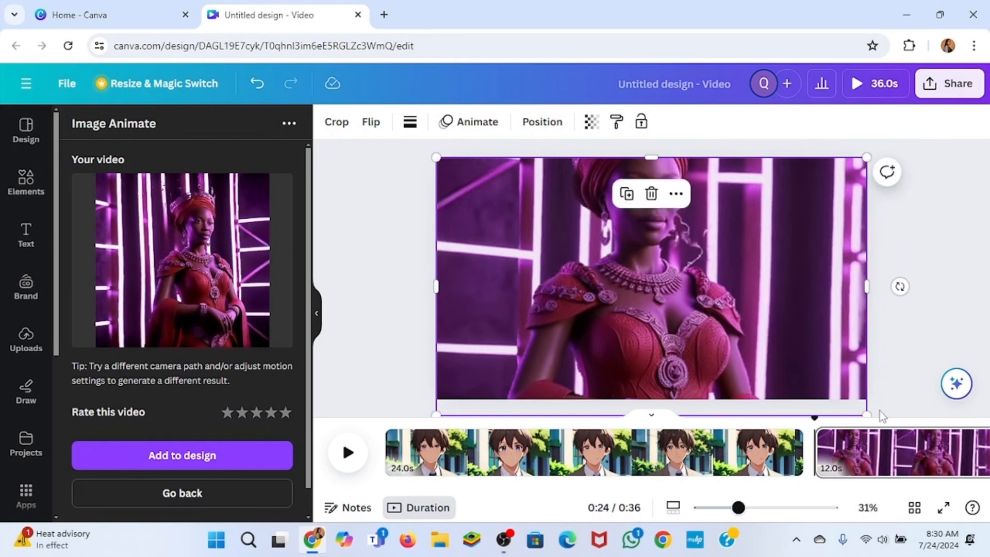
- Shrink the queen video slightly, shift it down, extend its top edge to the page's upper edge, and play it
drag(865, 411, 842, 401)
drag(714, 353, 720, 364)
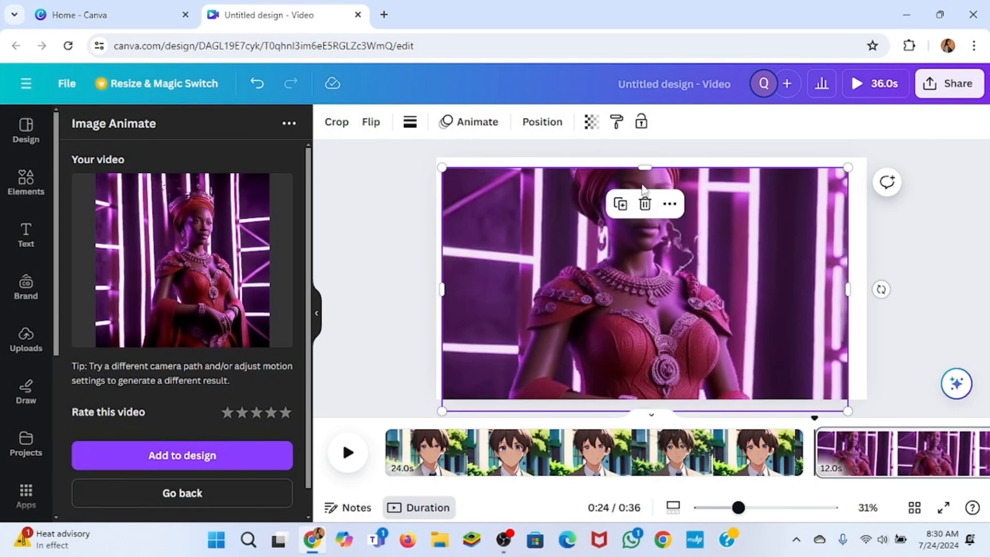
mouse_move(641, 164)
mouse_down()
mouse_move(641, 148)
mouse_move(641, 157)
mouse_up()
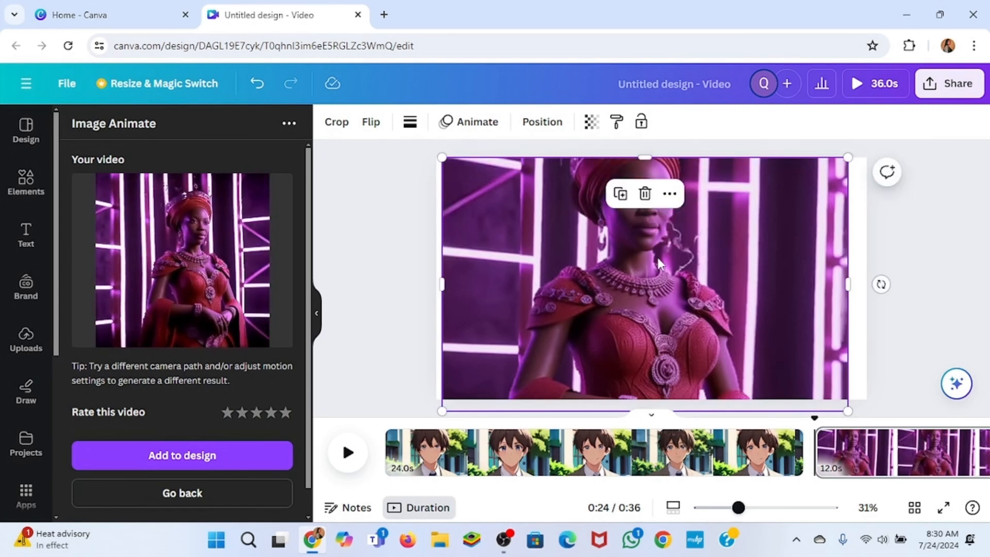
drag(658, 264, 665, 285)
drag(645, 180, 645, 161)
mouse_move(607, 292)
mouse_down()
mouse_move(590, 292)
mouse_move(597, 300)
mouse_up()
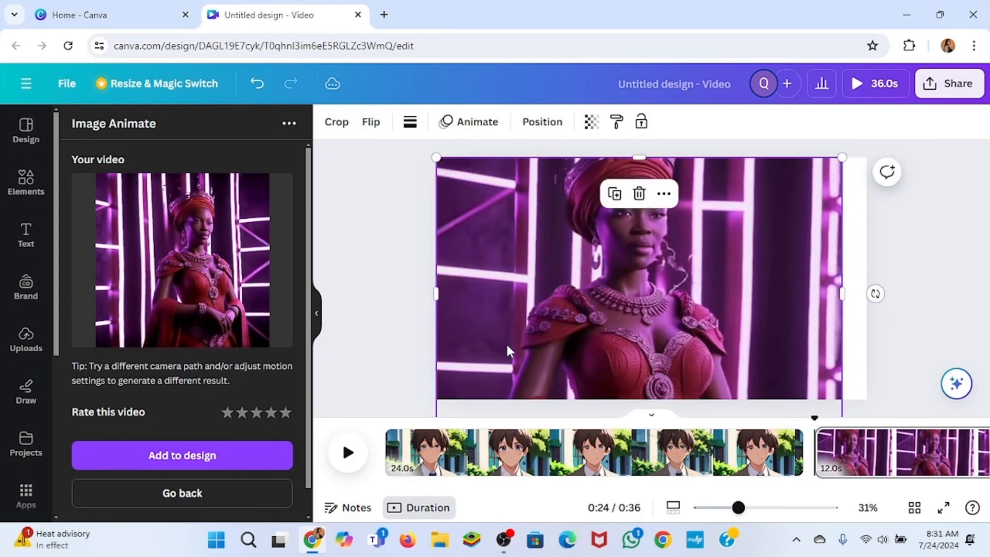
click(352, 463)
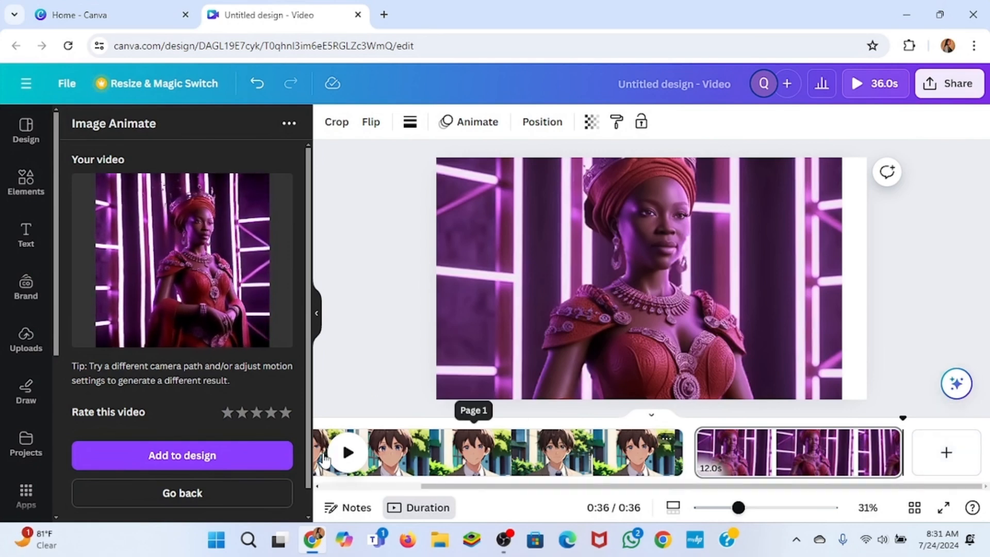
- Add a new page and place the uploaded image of the woman with a laptop near its upper-left corner
click(181, 508)
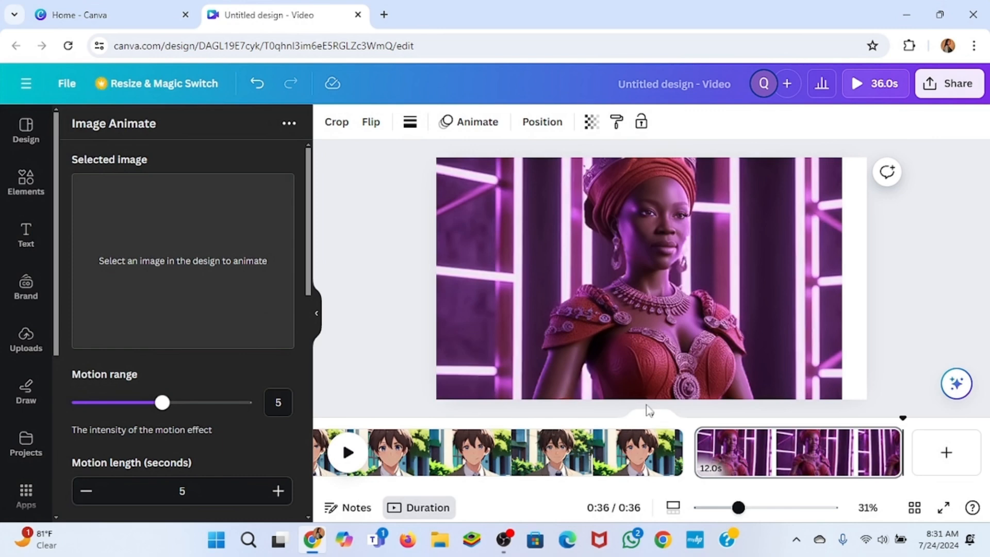
click(946, 452)
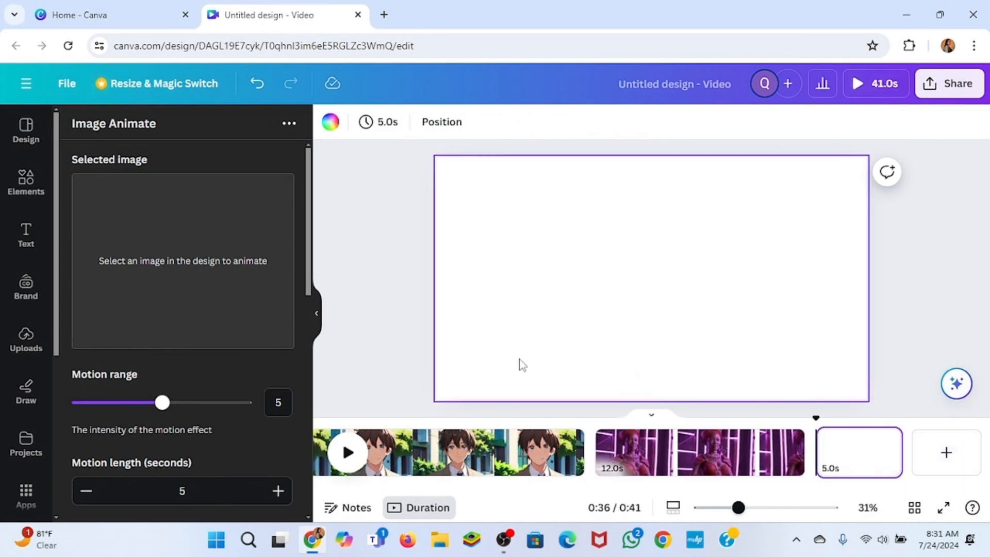
click(29, 350)
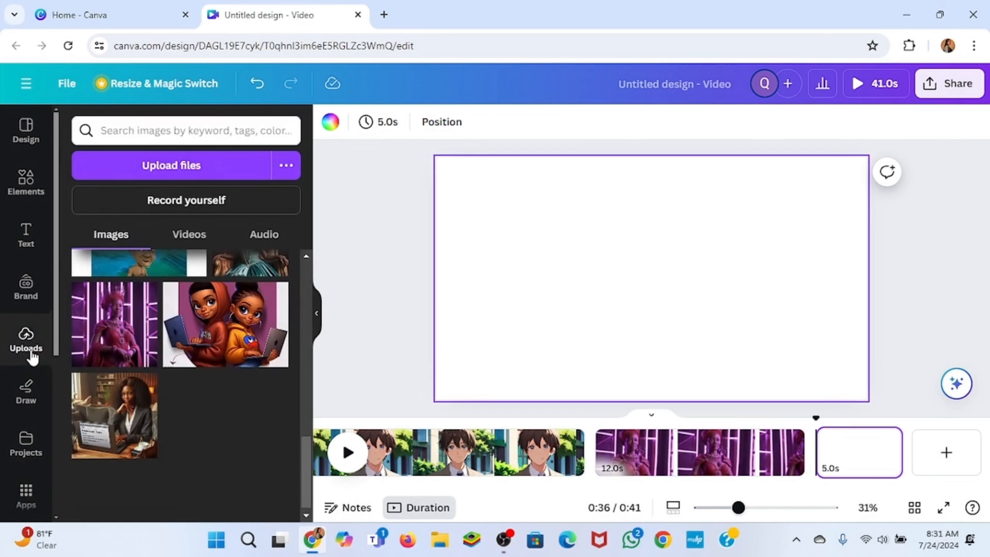
click(123, 415)
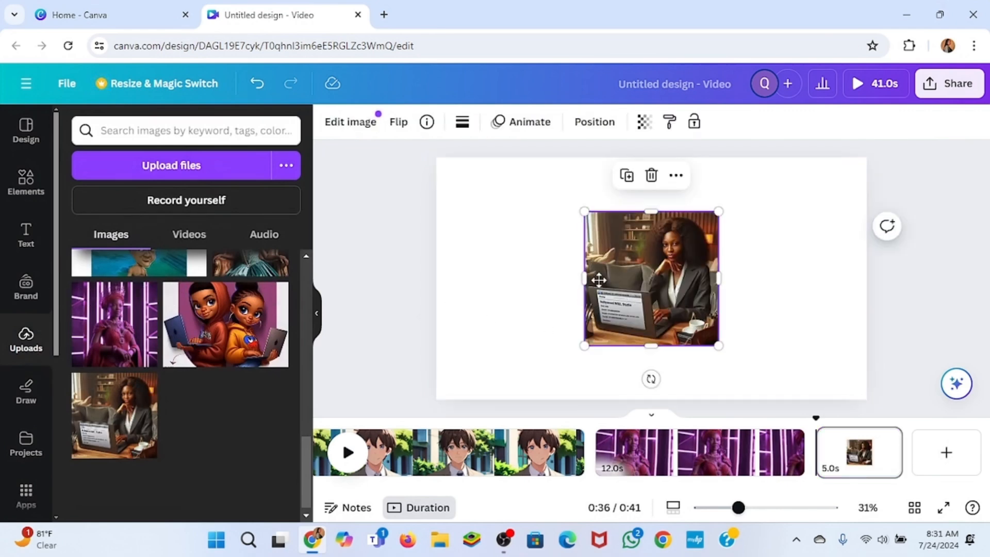
drag(598, 280, 463, 233)
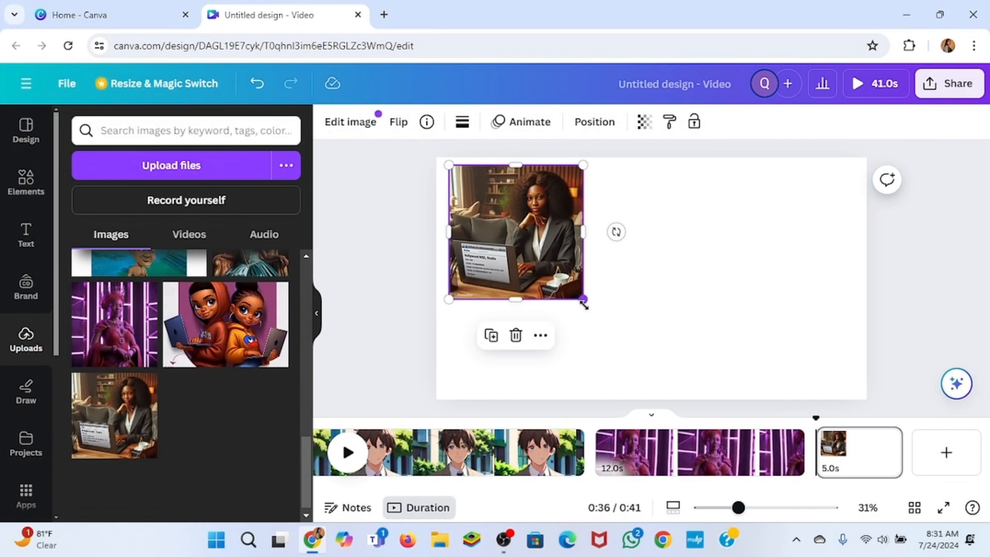
- Enlarge the woman-with-laptop image to nearly the full page height and bring up the image animation apps
drag(583, 304, 678, 394)
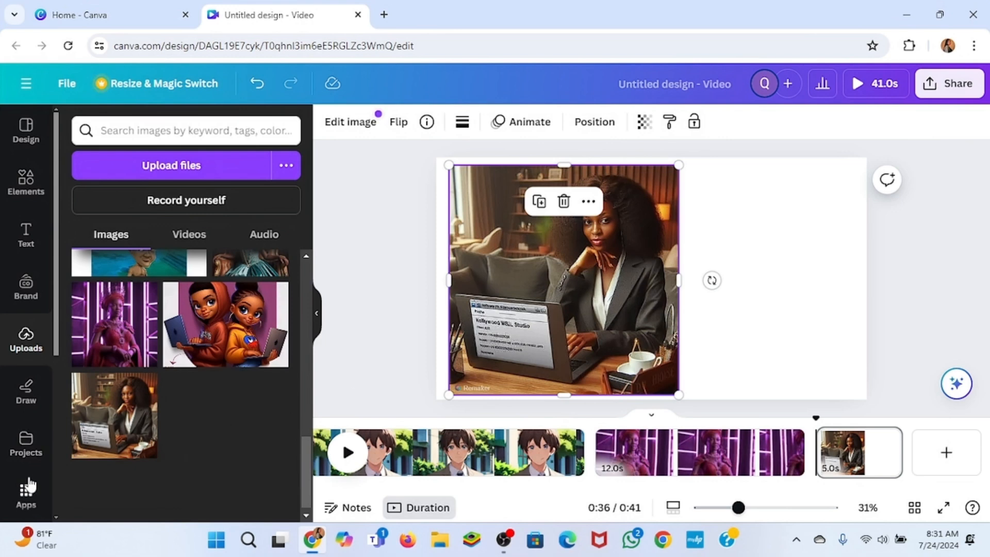
click(10, 507)
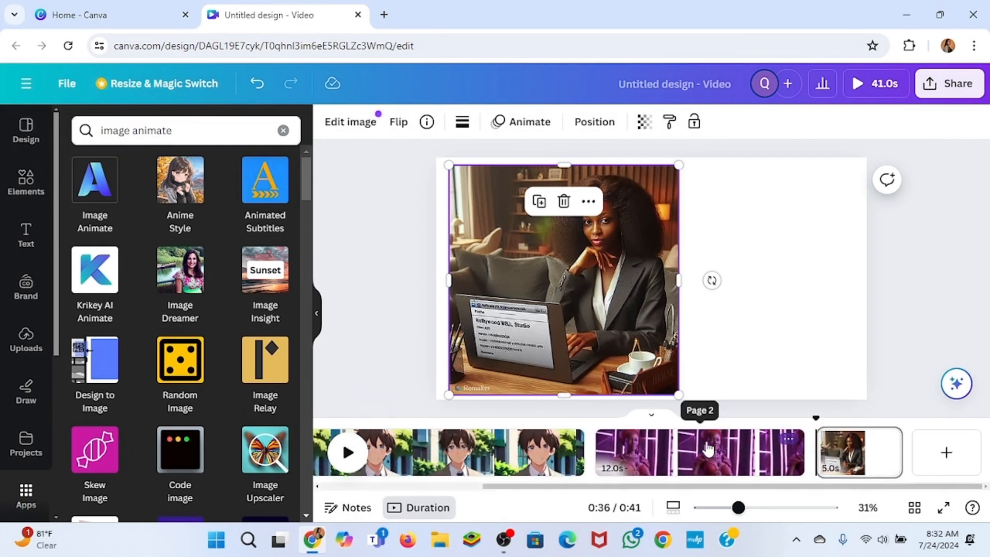
- Deselect the image and open the download settings for the video design
click(821, 241)
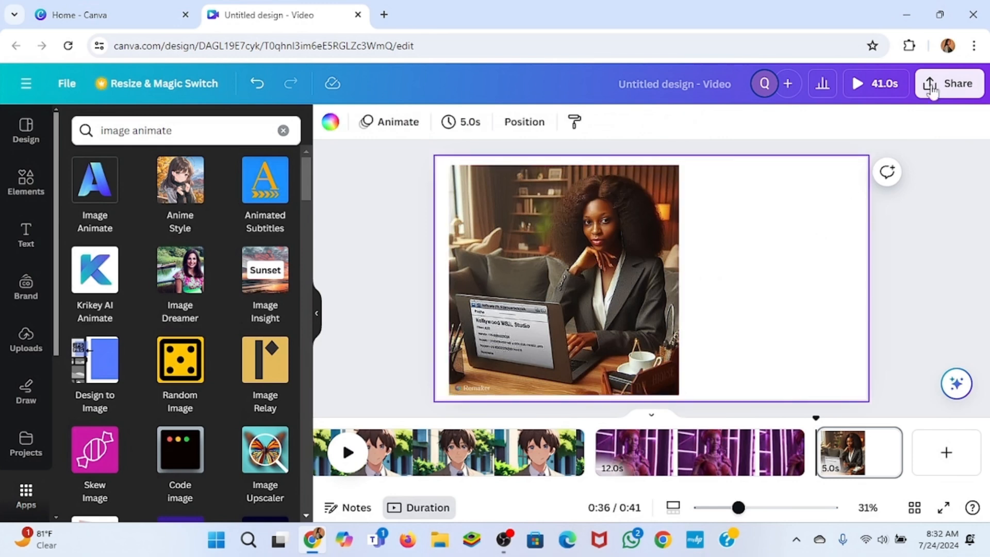
click(940, 85)
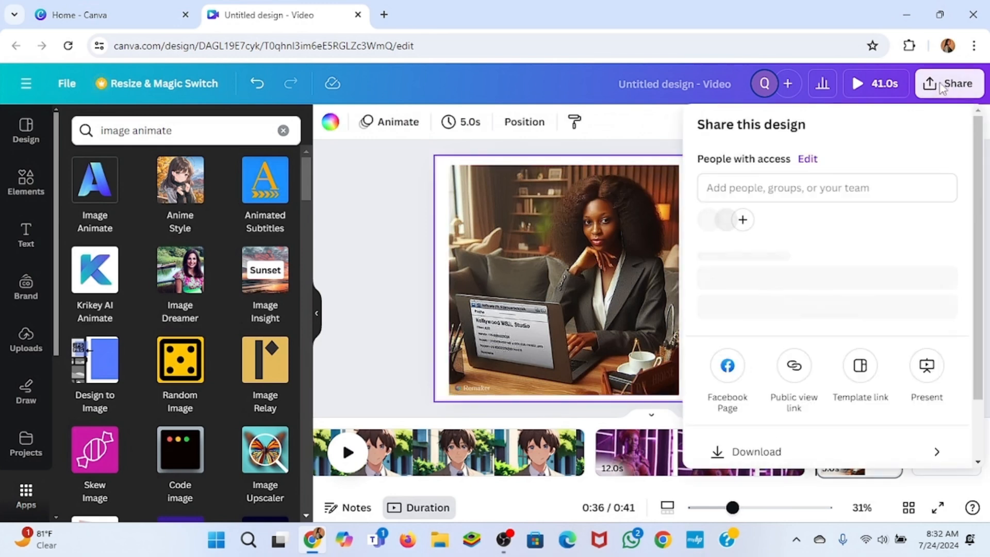
scroll(835, 310, down, 2)
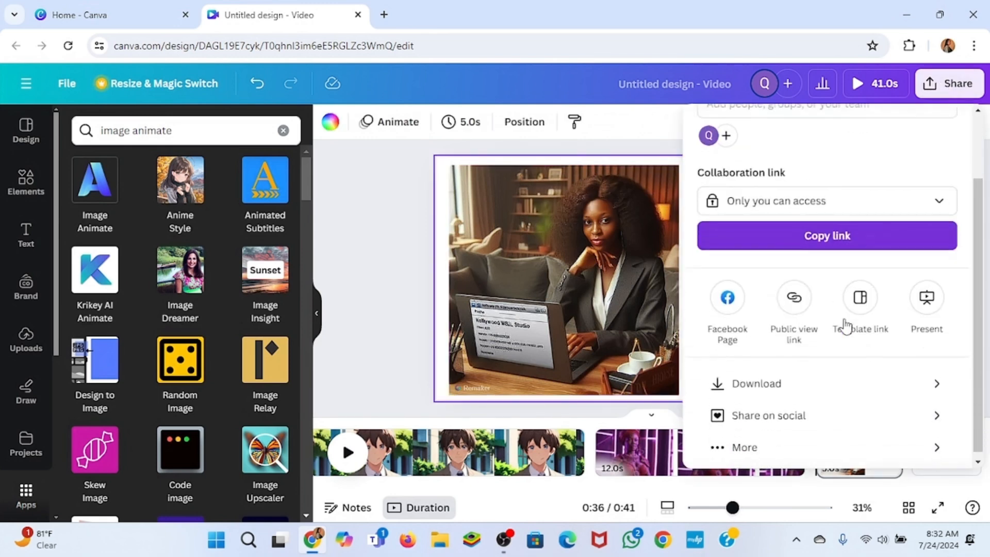
click(780, 382)
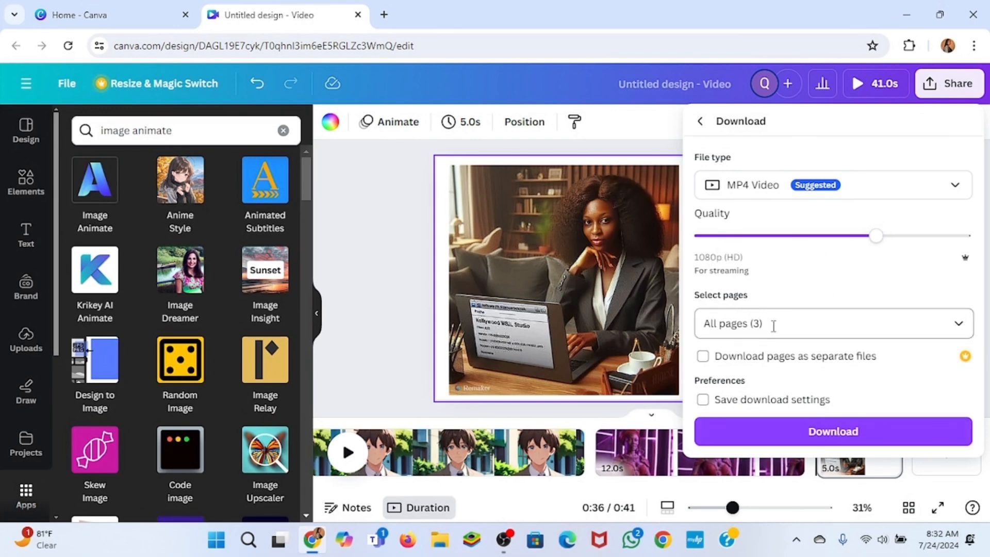